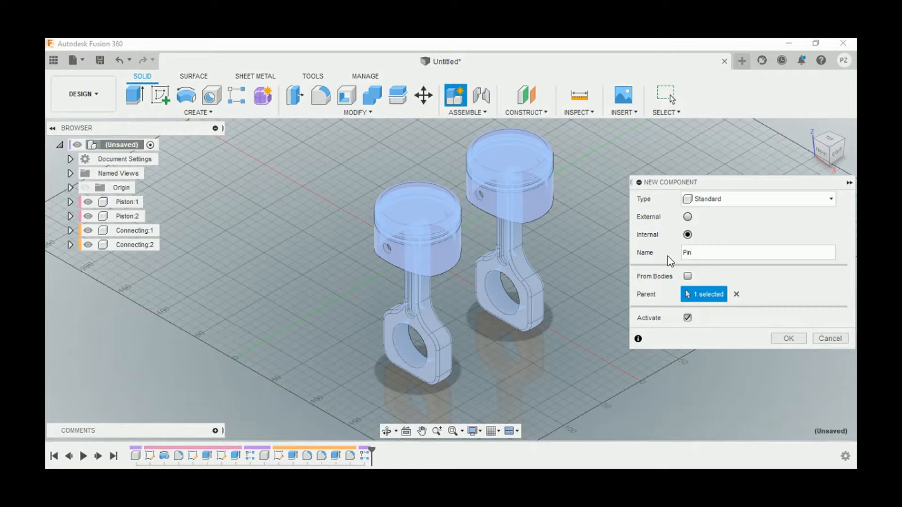
Step: Create the internal Pin component and model a cylinder in it at the origin on the front plane, 10 mm in diameter and 90 mm high
click(787, 339)
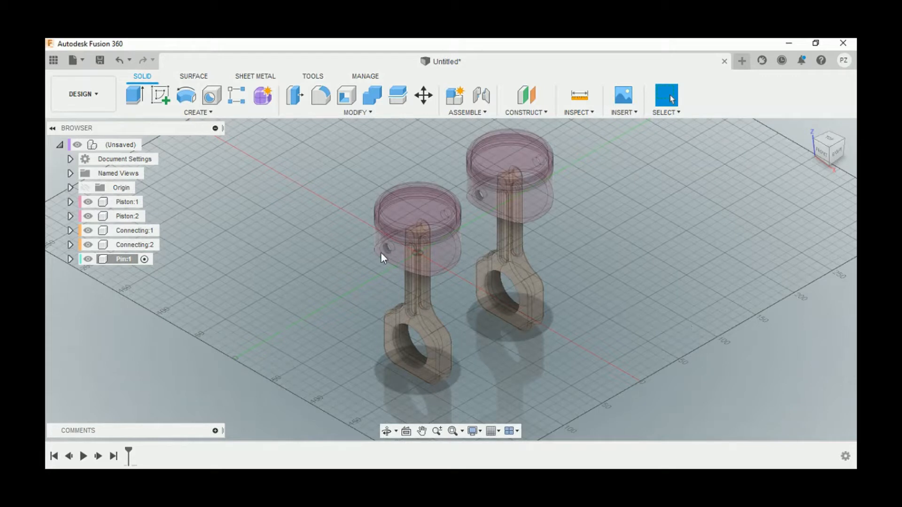
click(204, 116)
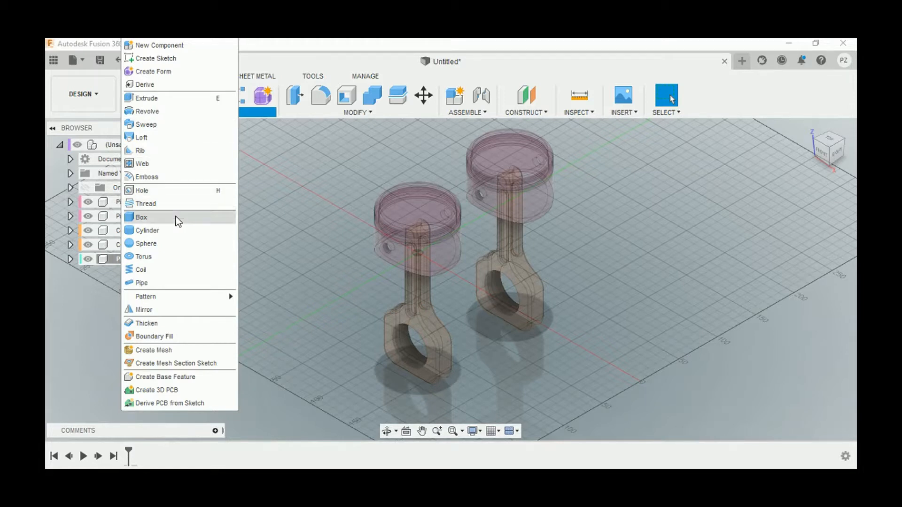
click(175, 232)
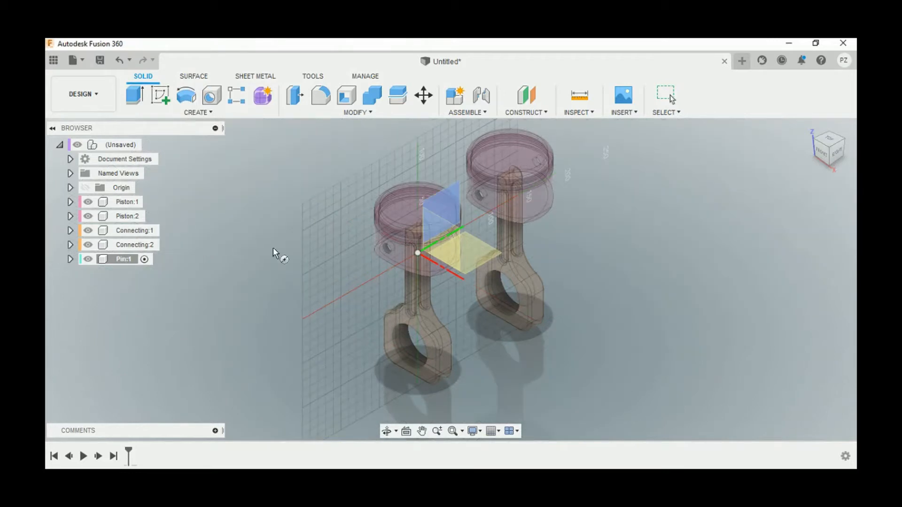
click(441, 250)
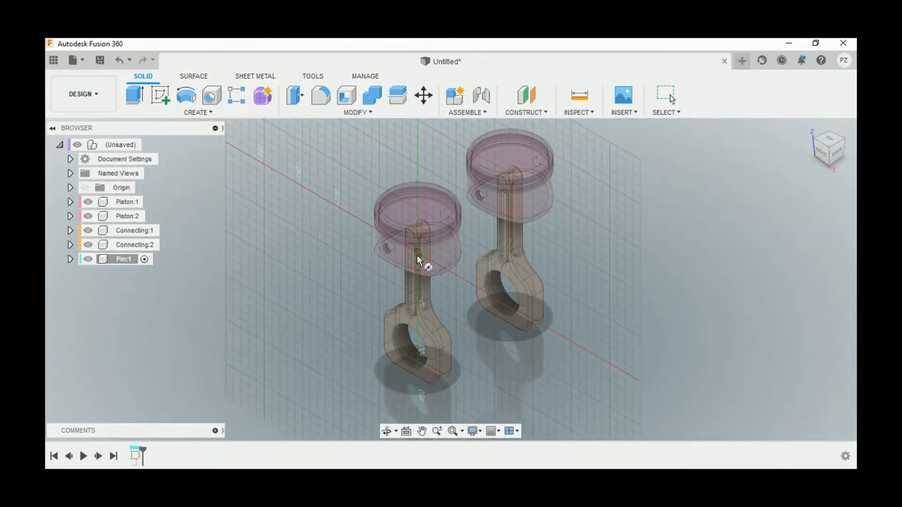
click(416, 255)
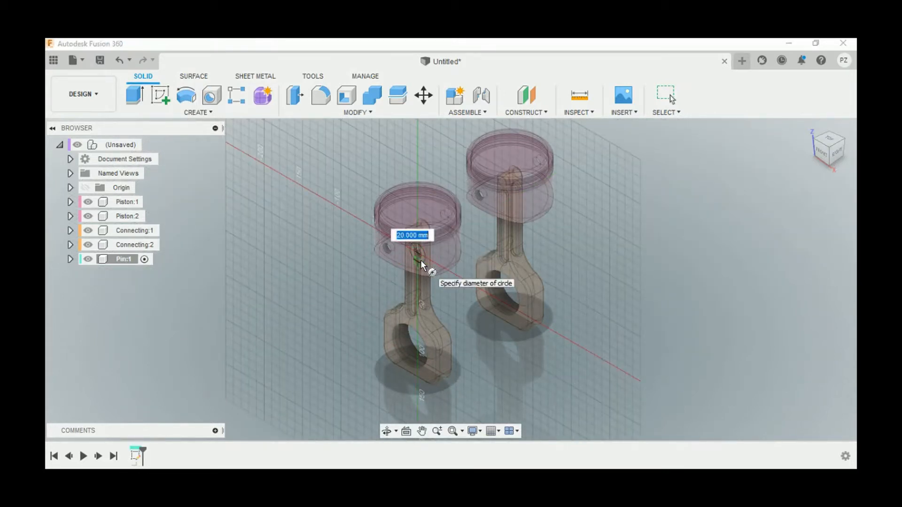
text(10)
key(Return)
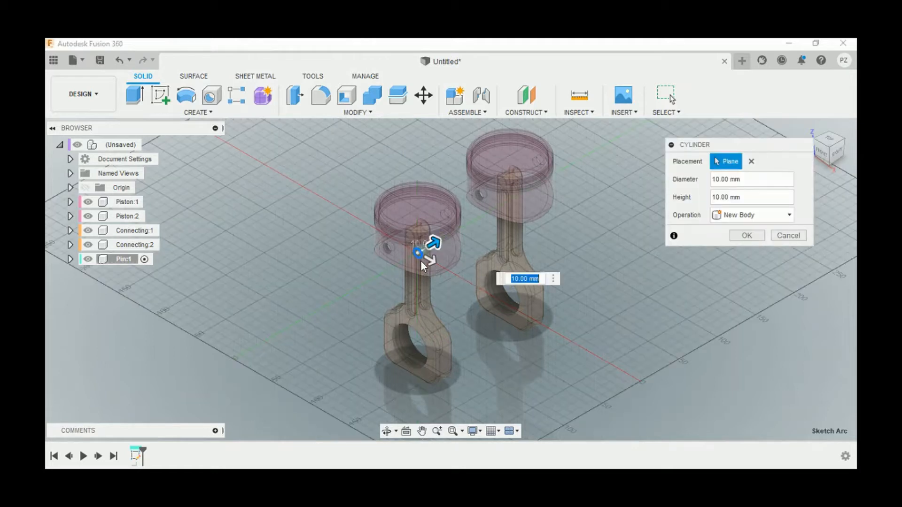
drag(434, 243, 446, 240)
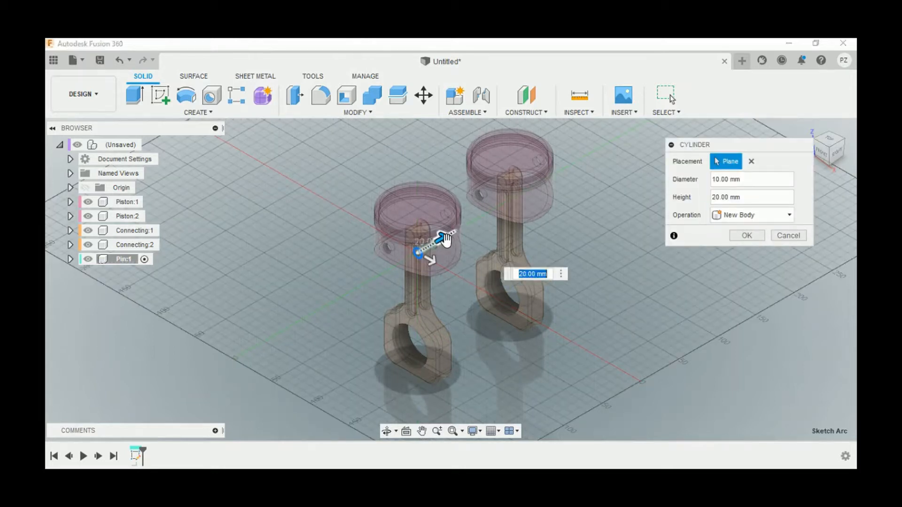
text(90)
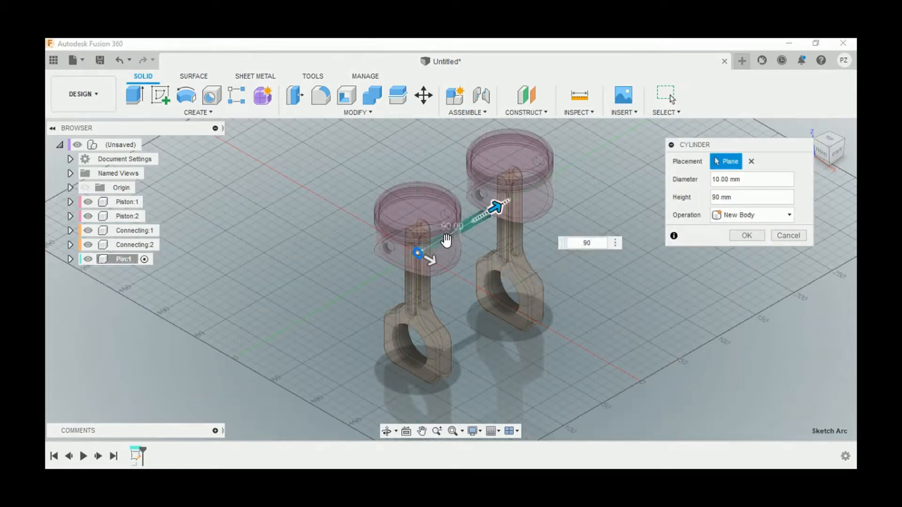
key(Return)
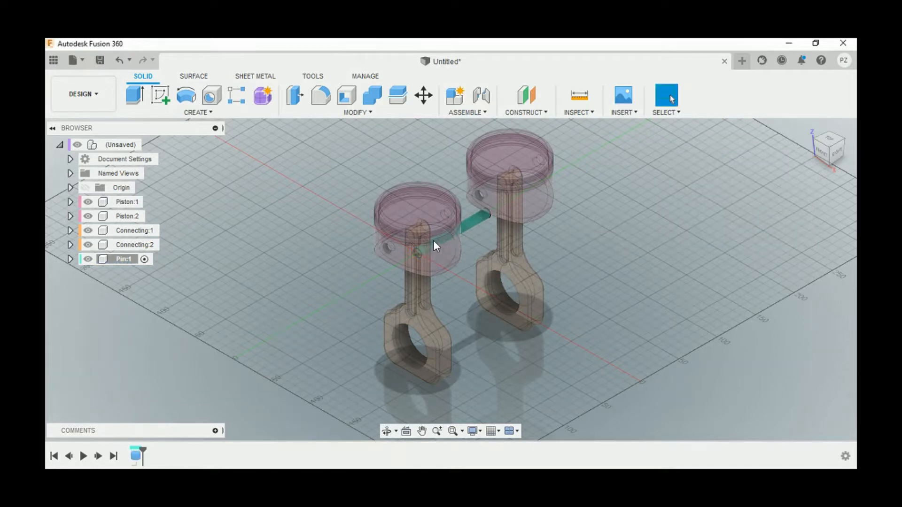
Step: Hide both pistons and both connecting rods to isolate the pin
click(88, 203)
click(88, 216)
click(88, 230)
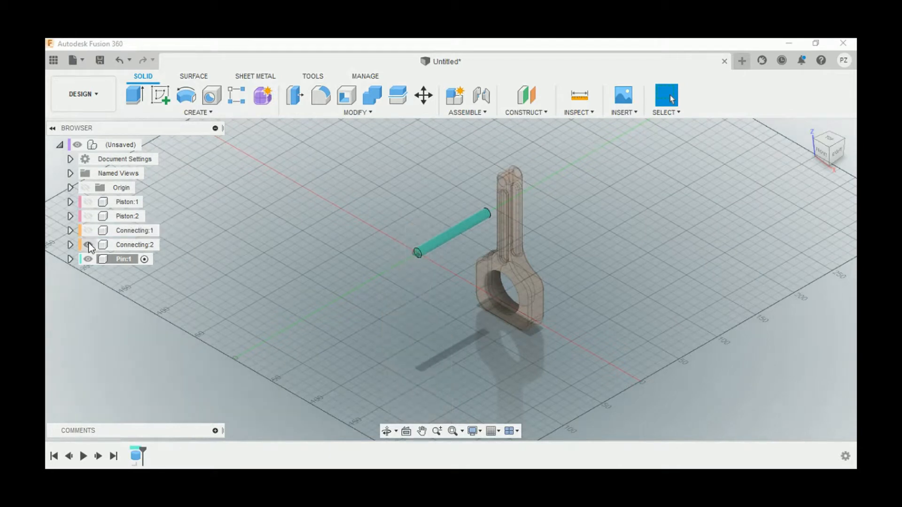
click(88, 245)
Step: Fillet the circular edges at both ends of the pin with a 1 mm radius
scroll(462, 211, up, 3)
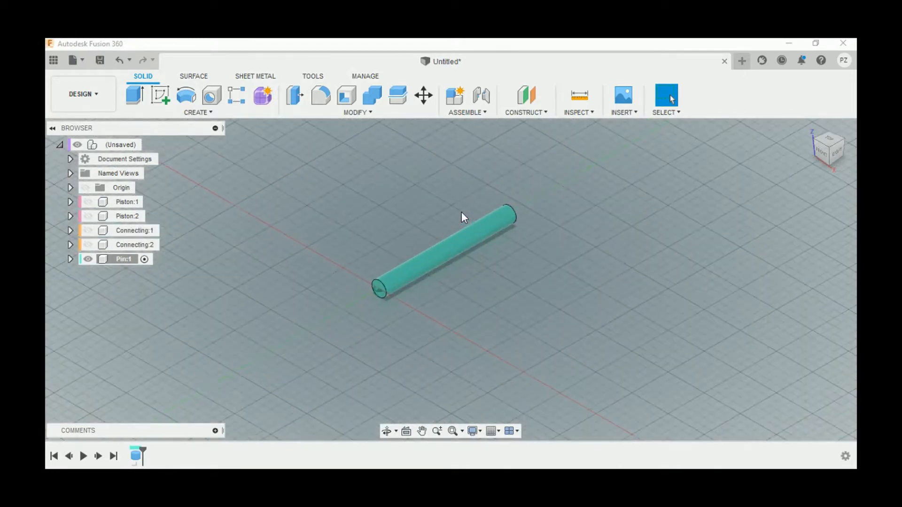
click(321, 96)
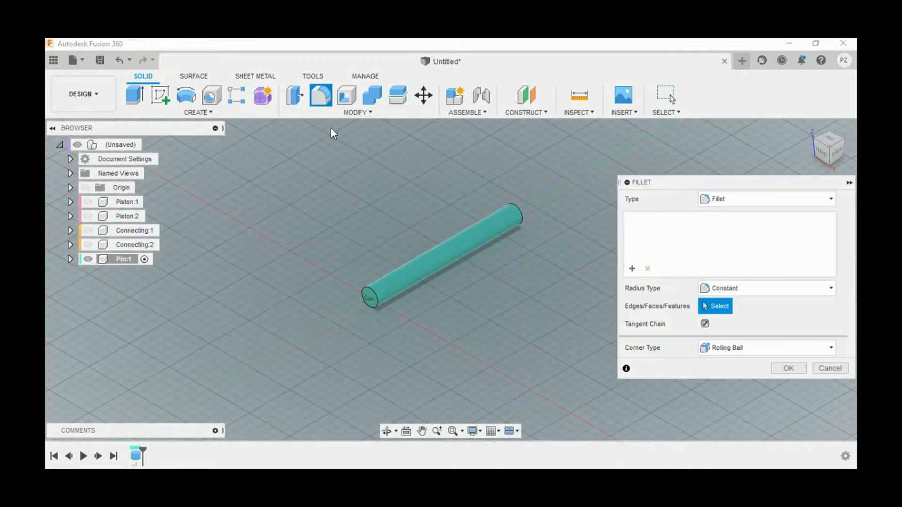
click(369, 289)
click(518, 216)
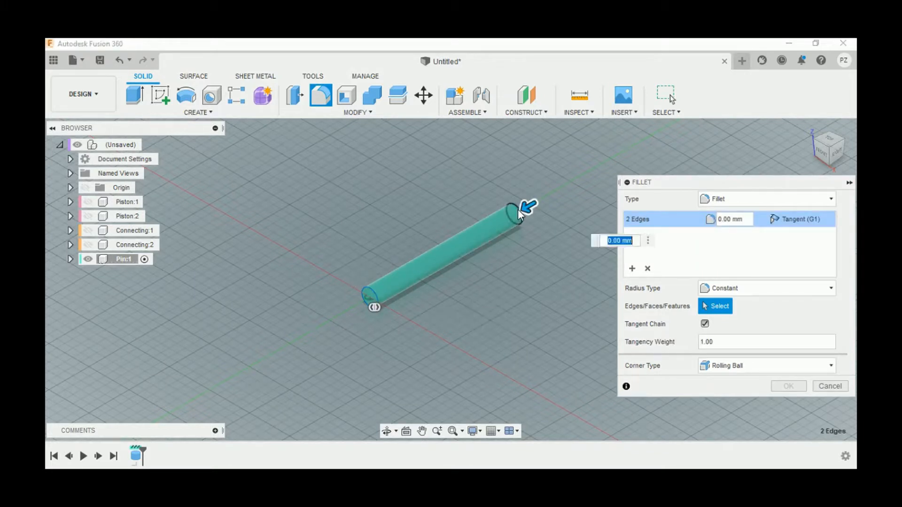
text(1)
key(Return)
key(Return)
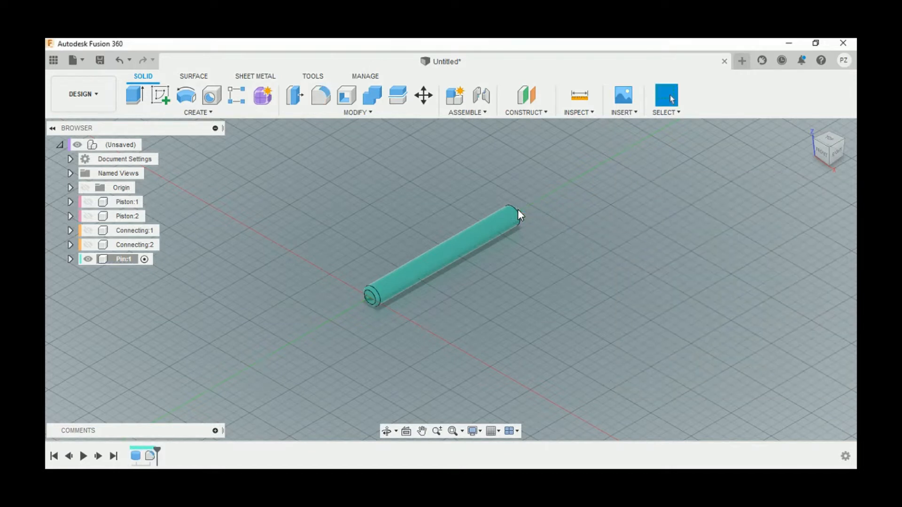
Step: Show both pistons and both connecting rods again
click(88, 202)
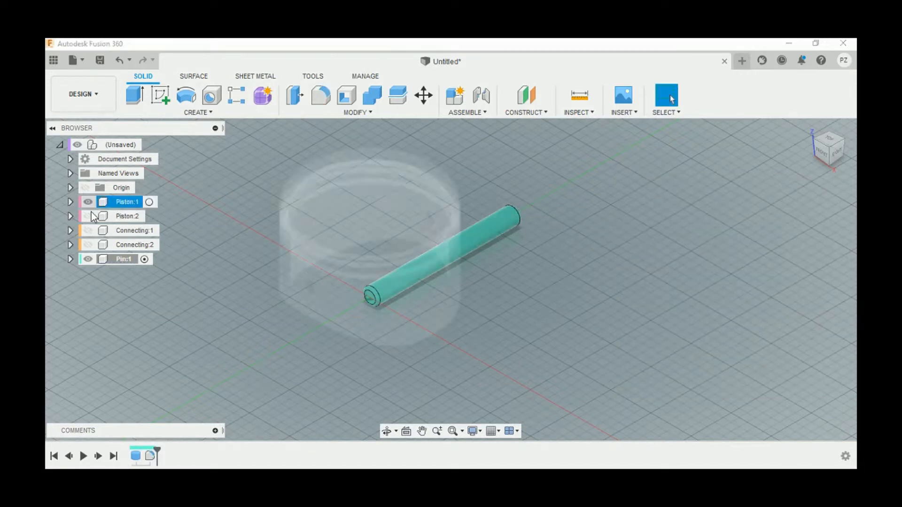
click(88, 216)
click(88, 230)
click(88, 245)
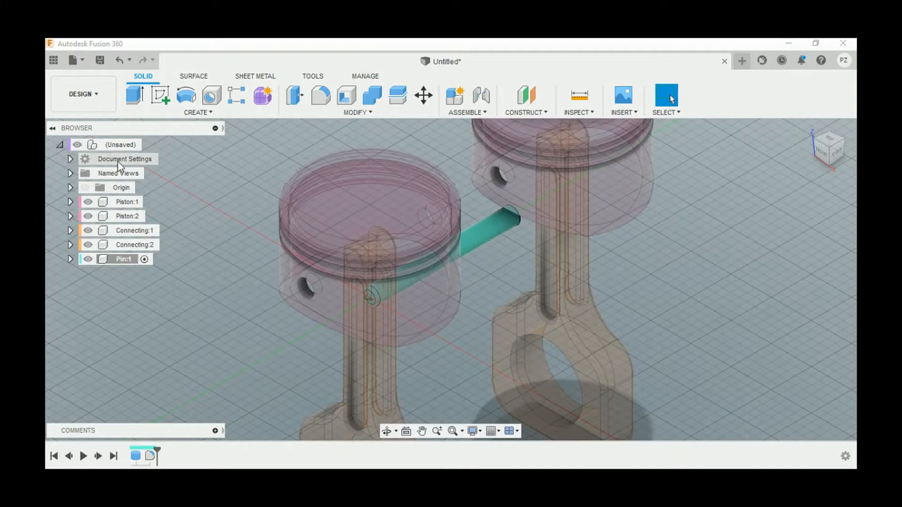
Step: Create a rectangular pattern of the pin component along its axis with a quantity of 2 and 120 mm spacing
scroll(226, 250, down, 3)
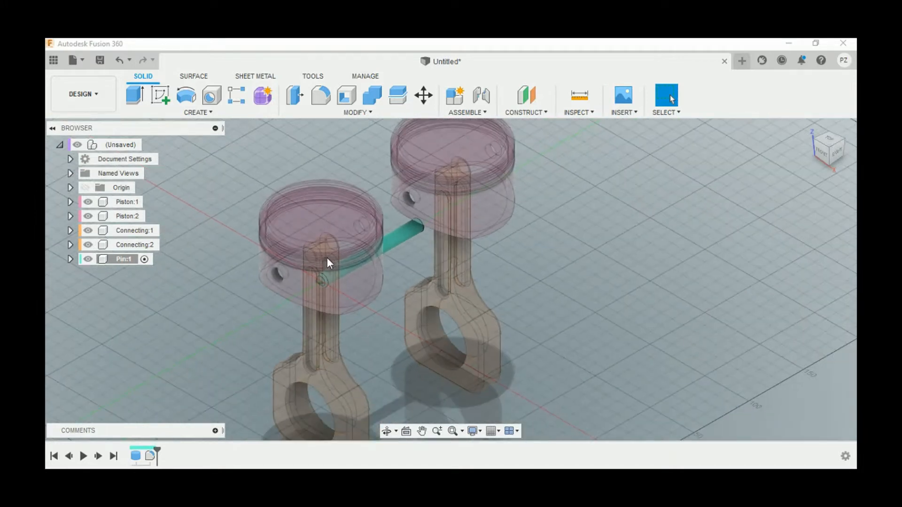
scroll(335, 261, down, 2)
click(237, 95)
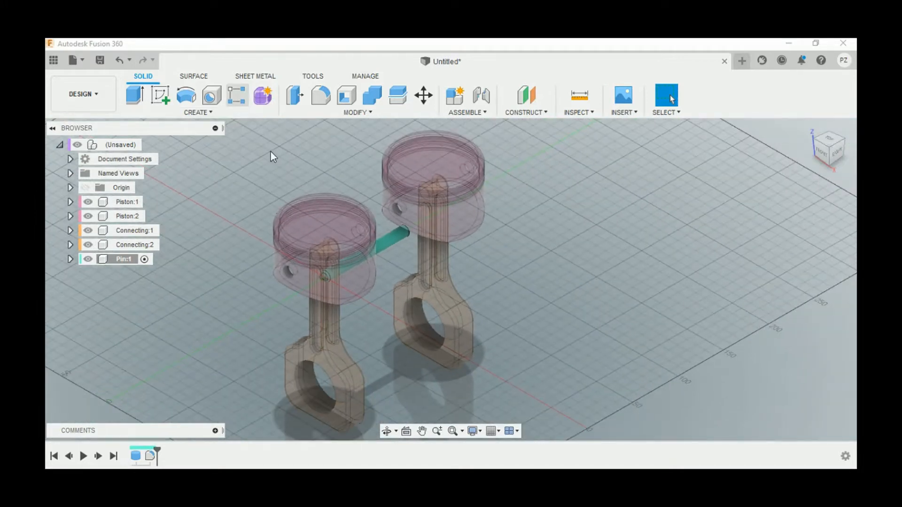
click(389, 237)
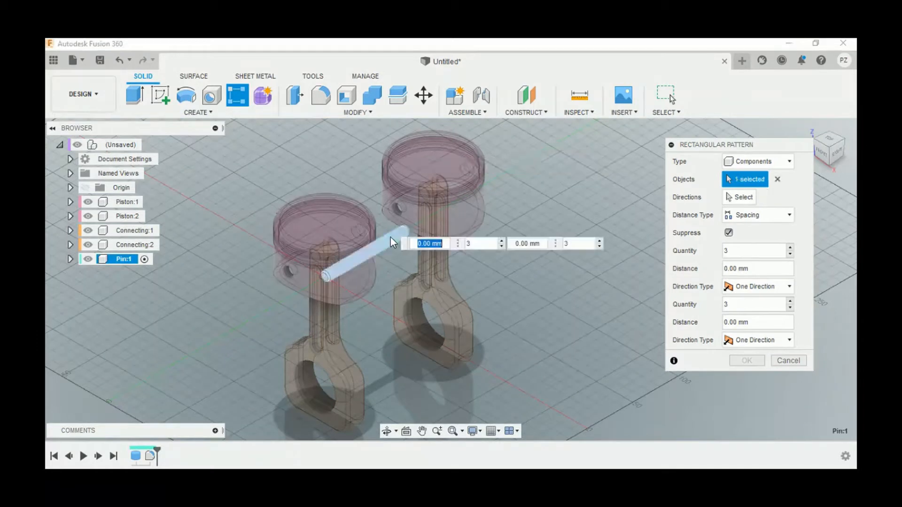
click(738, 197)
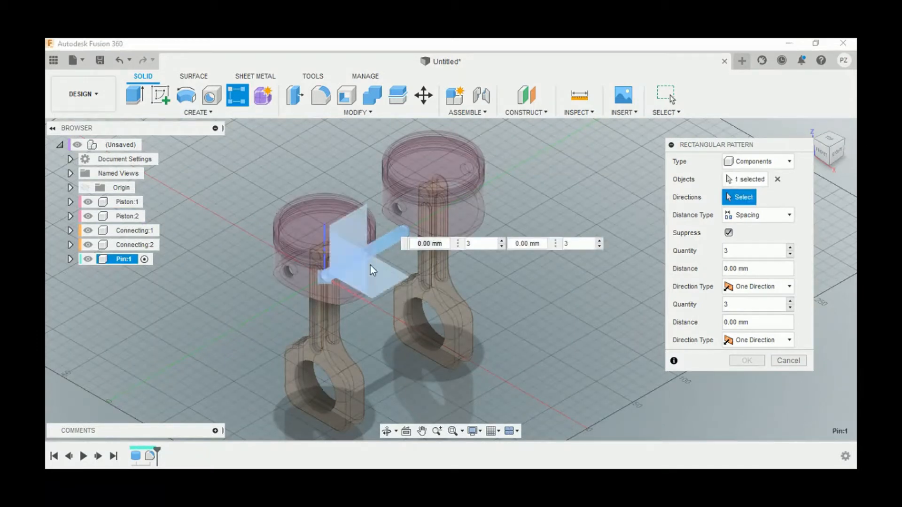
click(354, 263)
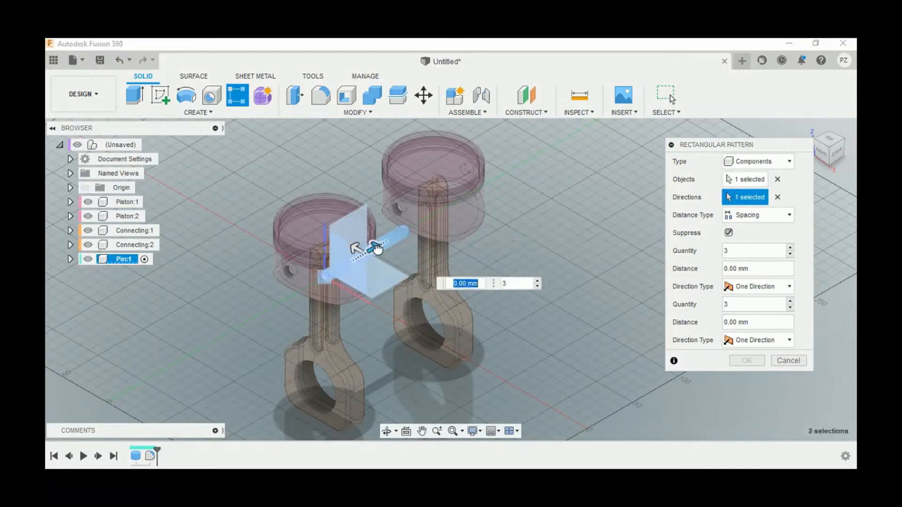
drag(362, 247, 476, 187)
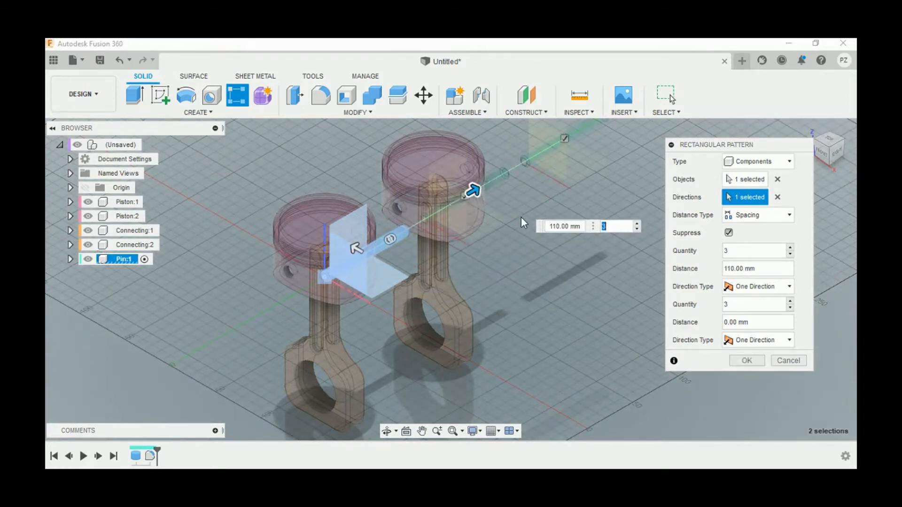
click(636, 230)
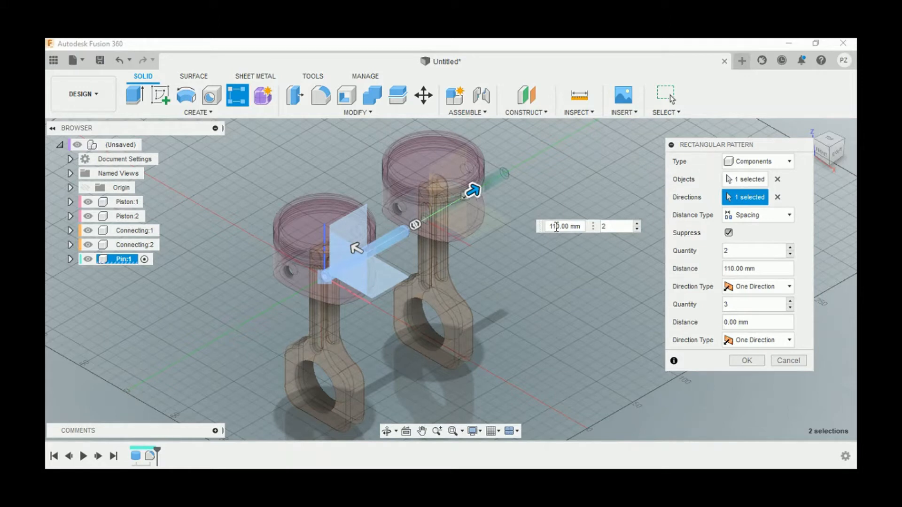
key(BackSpace)
text(2)
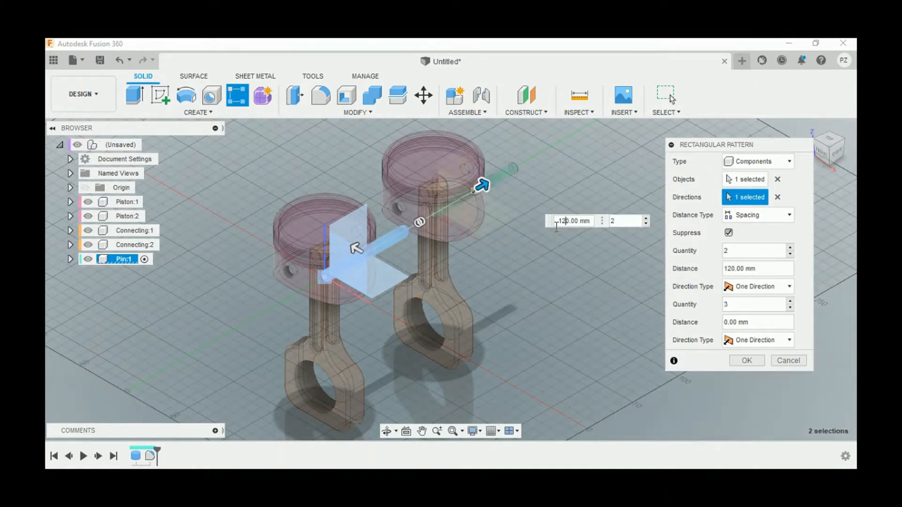
click(731, 361)
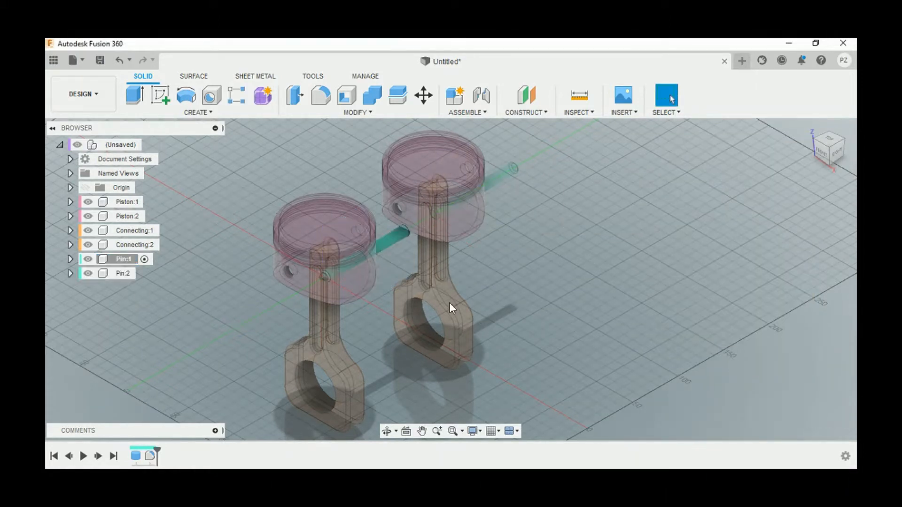
Step: Activate the top-level assembly
click(148, 146)
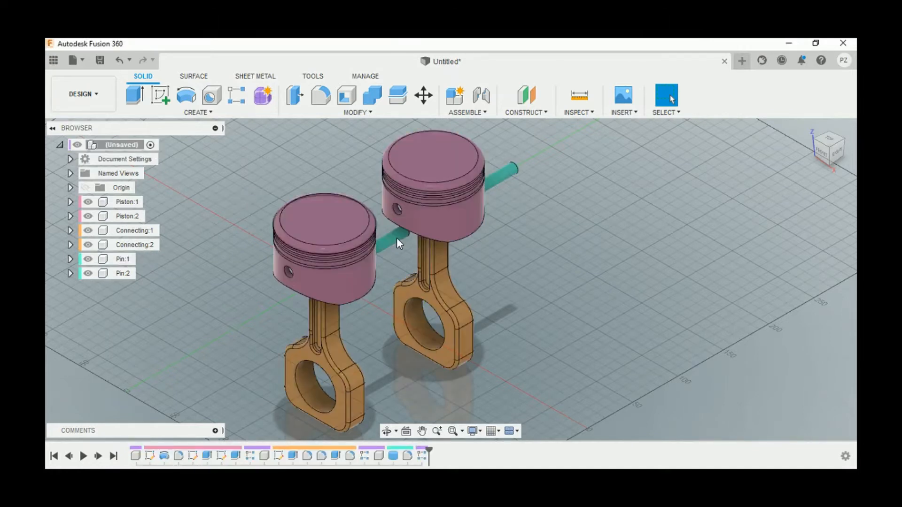
scroll(396, 238, down, 2)
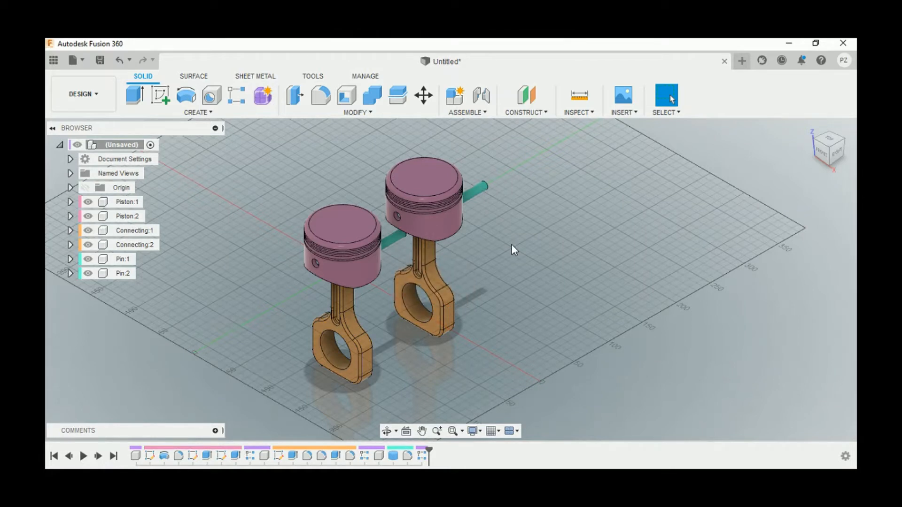
click(807, 128)
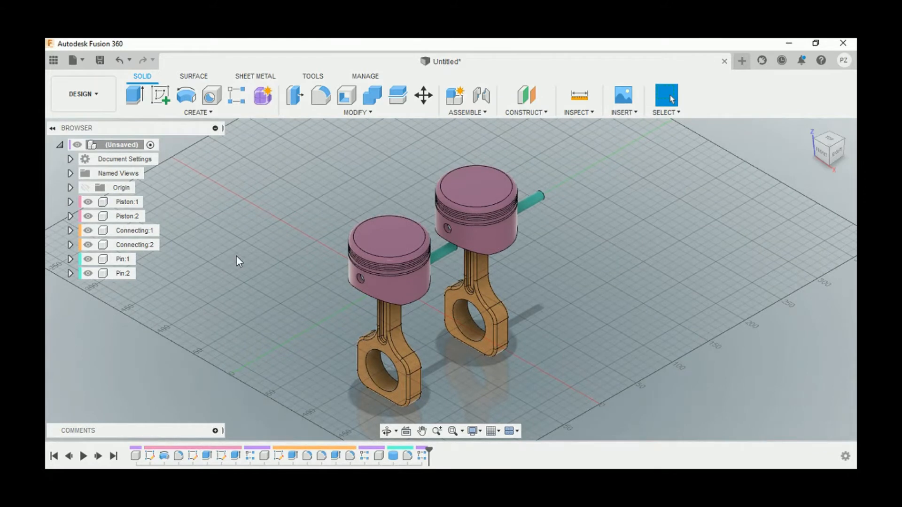
Step: Create a new internal standard component named Crank Saft under the top-level assembly
click(135, 149)
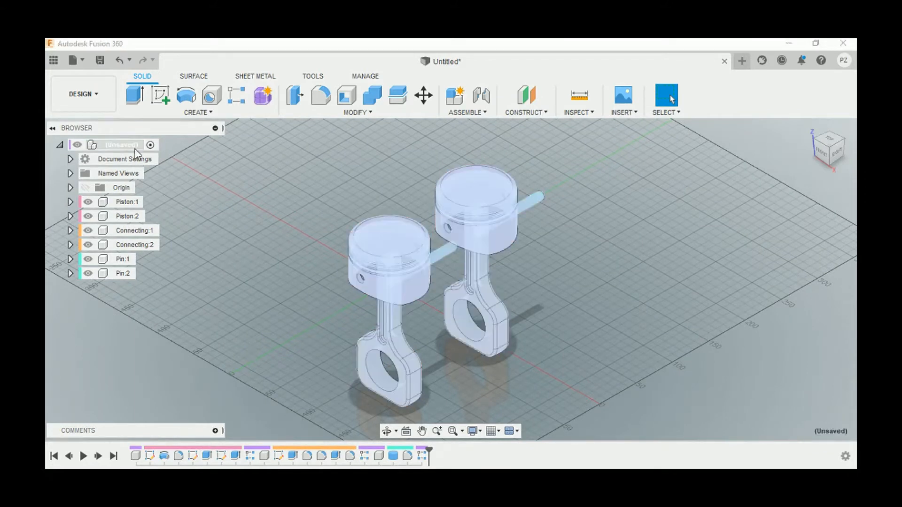
right_click(134, 149)
click(170, 159)
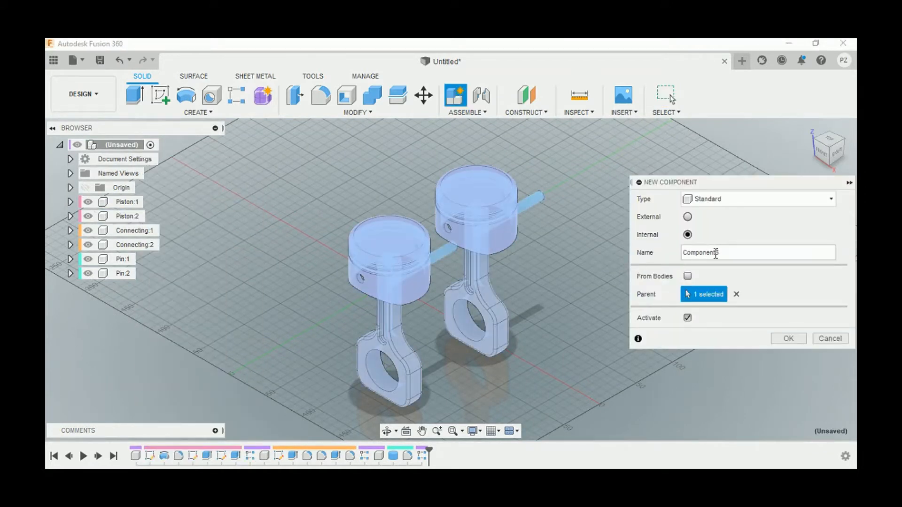
drag(716, 254, 673, 250)
text(Crank Saft)
click(780, 338)
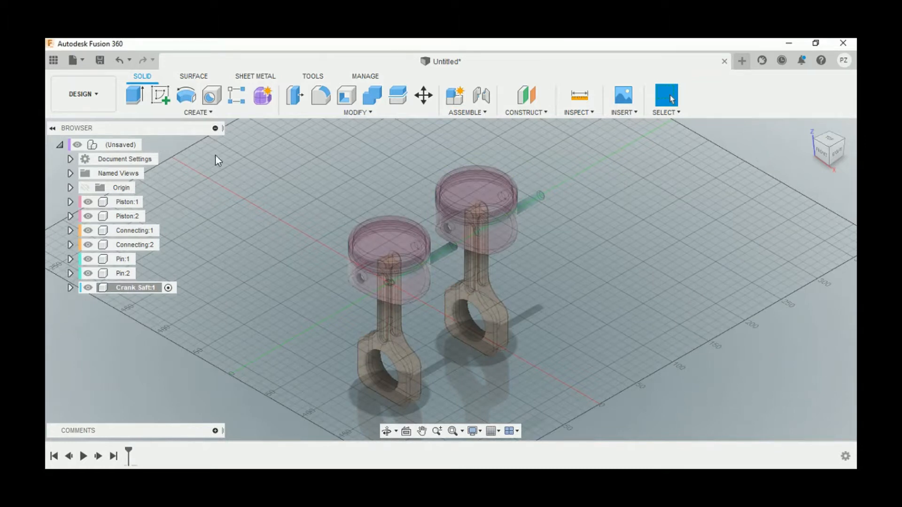
Step: Start a sketch on the front plane in the Crank Saft component and hide both pins, both pistons and the second connecting rod
click(164, 106)
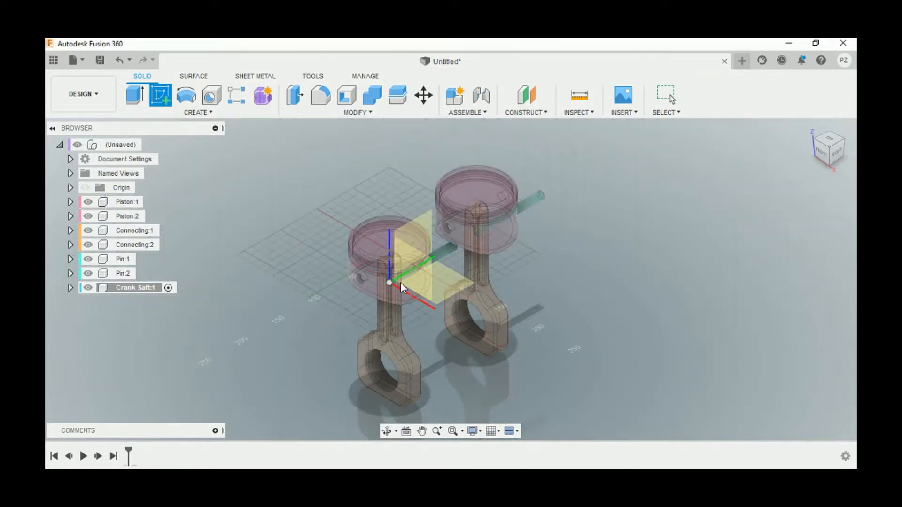
click(414, 283)
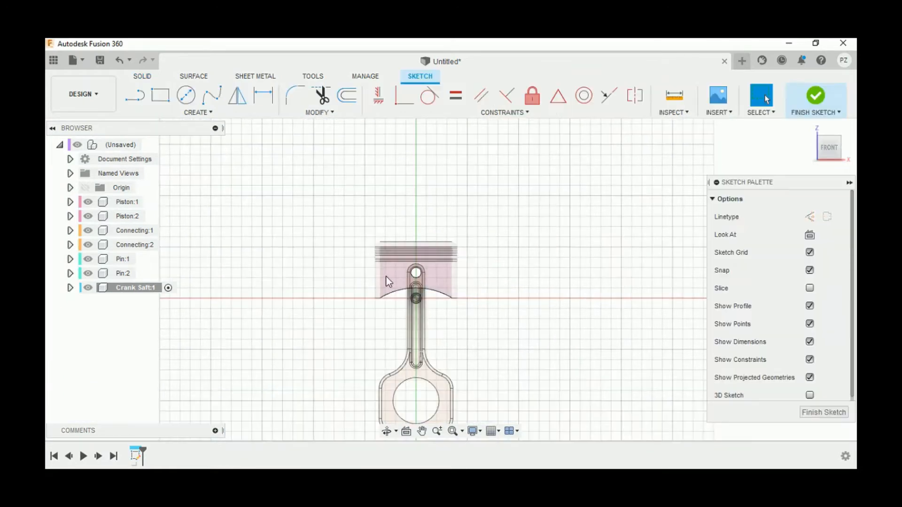
click(88, 274)
click(88, 259)
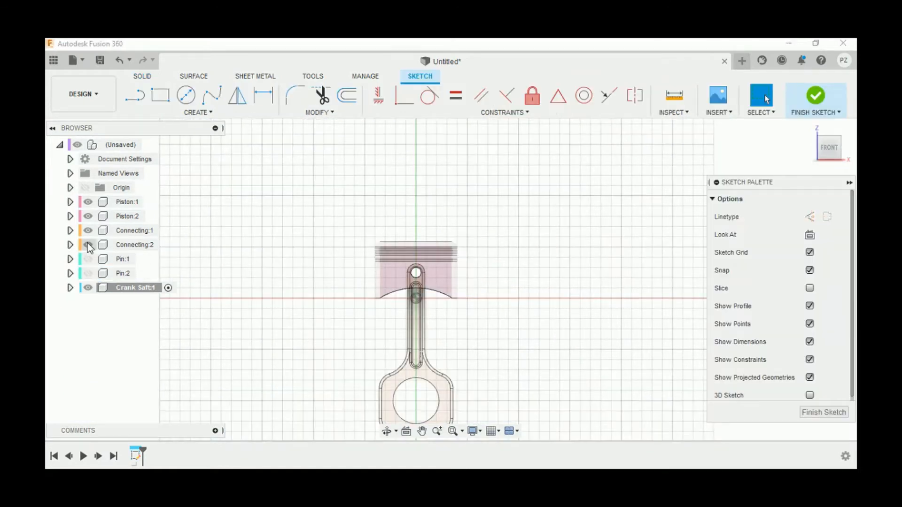
click(88, 245)
click(88, 216)
click(87, 202)
scroll(337, 212, down, 2)
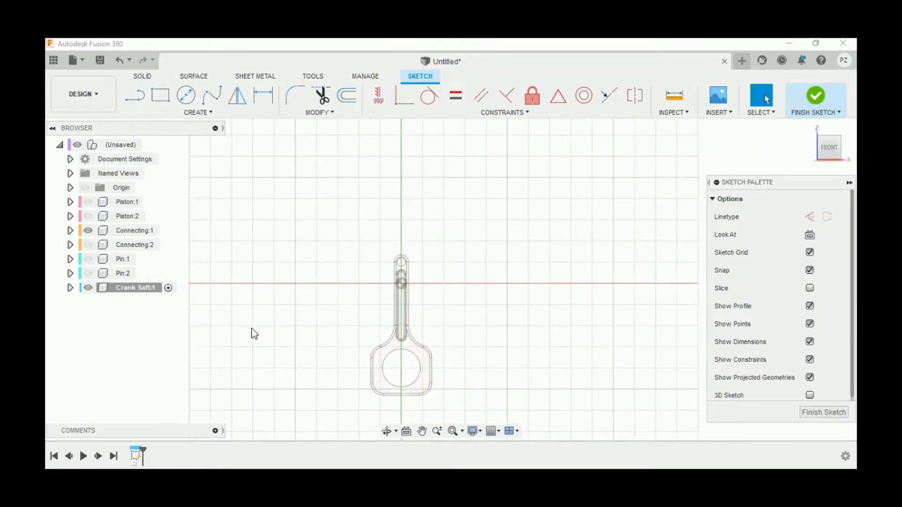
Step: Project the connecting rod's large bore circle into the crankshaft sketch
scroll(252, 331, up, 2)
click(201, 113)
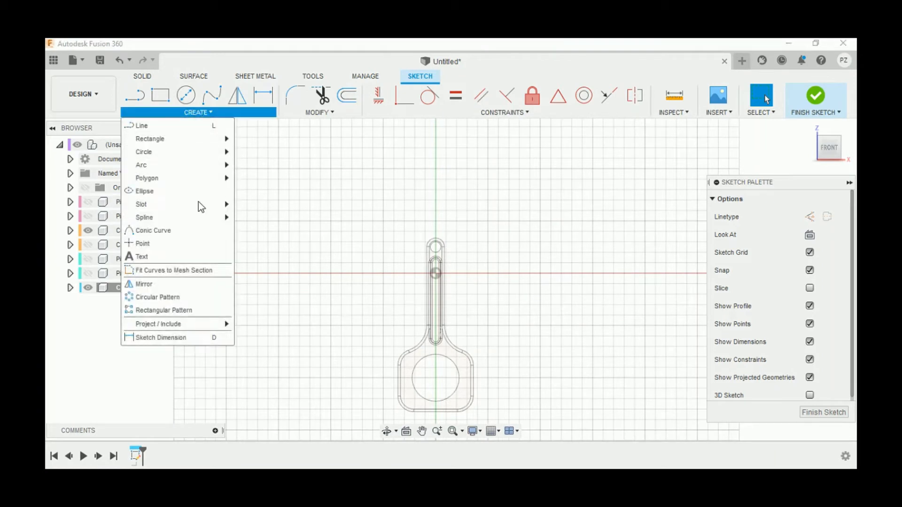
mouse_move(211, 325)
click(244, 324)
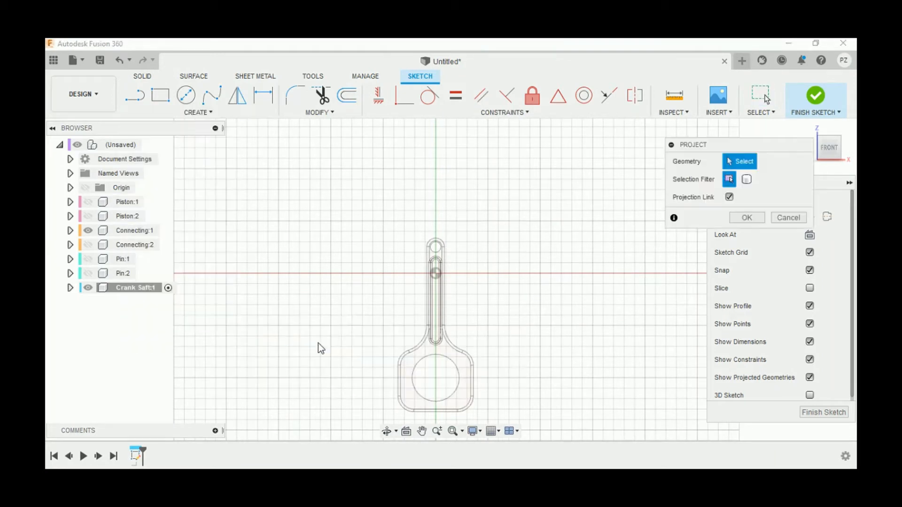
click(414, 371)
click(737, 219)
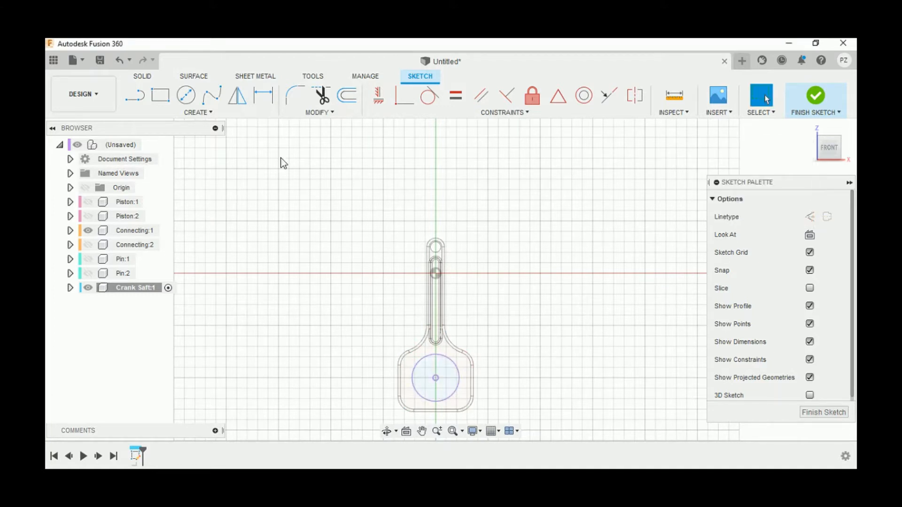
Step: Draw a 70 mm diameter circle concentric with the projected bore and hide the first connecting rod
click(187, 96)
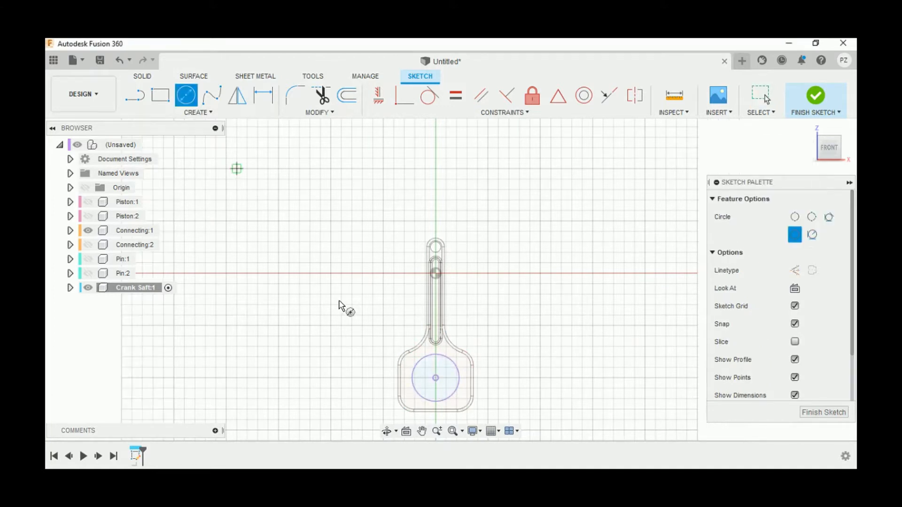
click(436, 378)
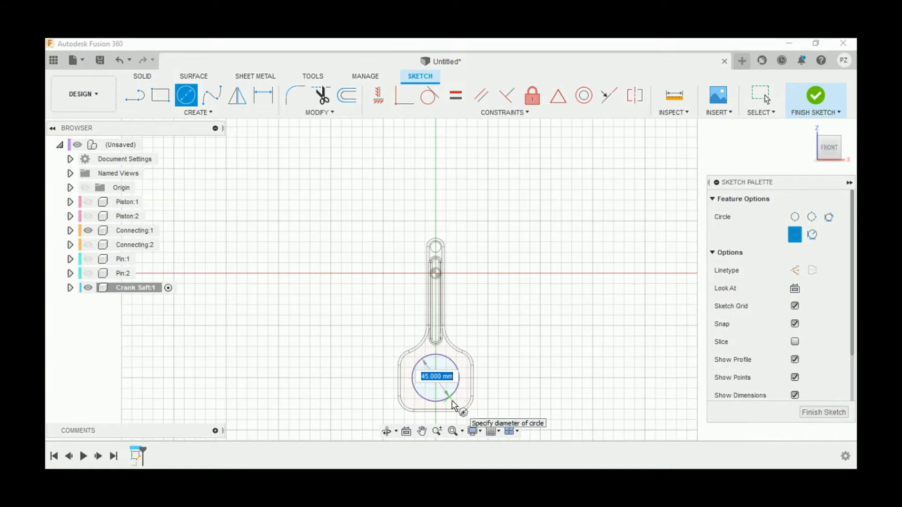
text(70)
key(Return)
key(Escape)
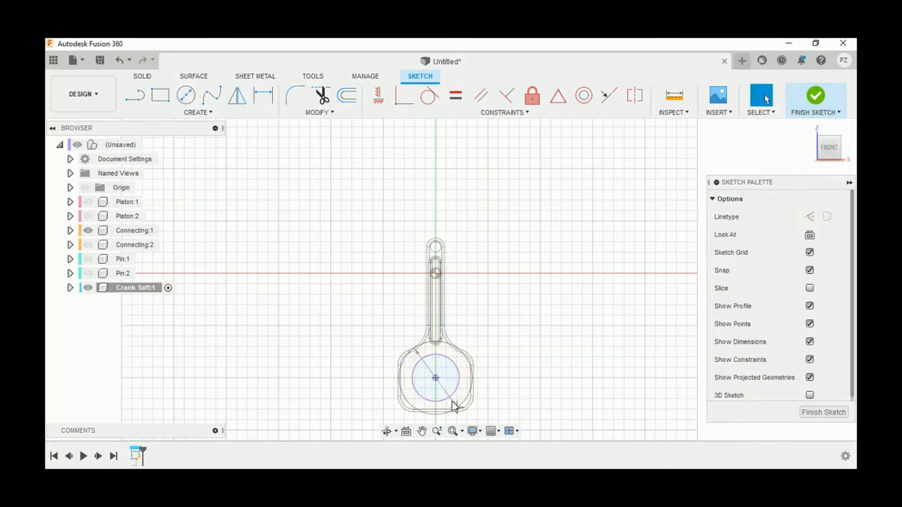
click(88, 231)
Step: Draw a 42.5 mm vertical line upward from each side of the 70 mm circle, starting level with its centre
click(136, 103)
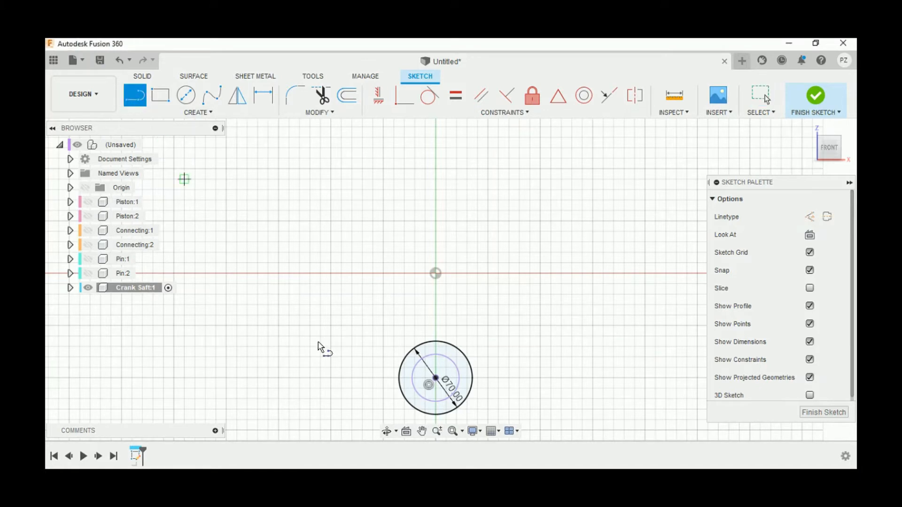
click(473, 378)
text(42.)
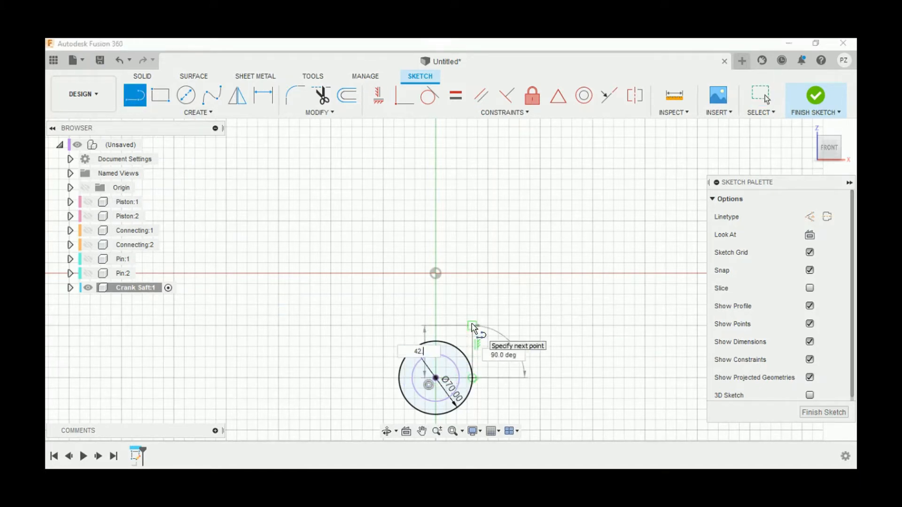
text(5)
key(Return)
key(Escape)
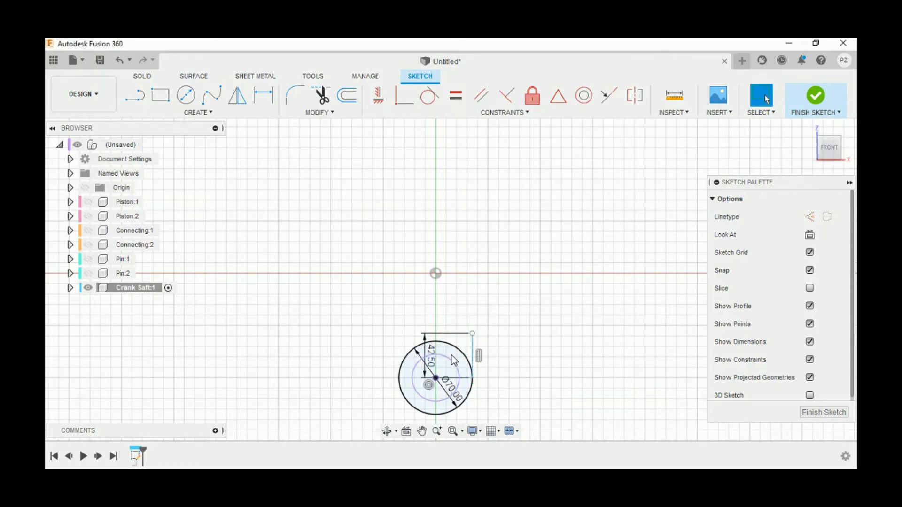
key(l)
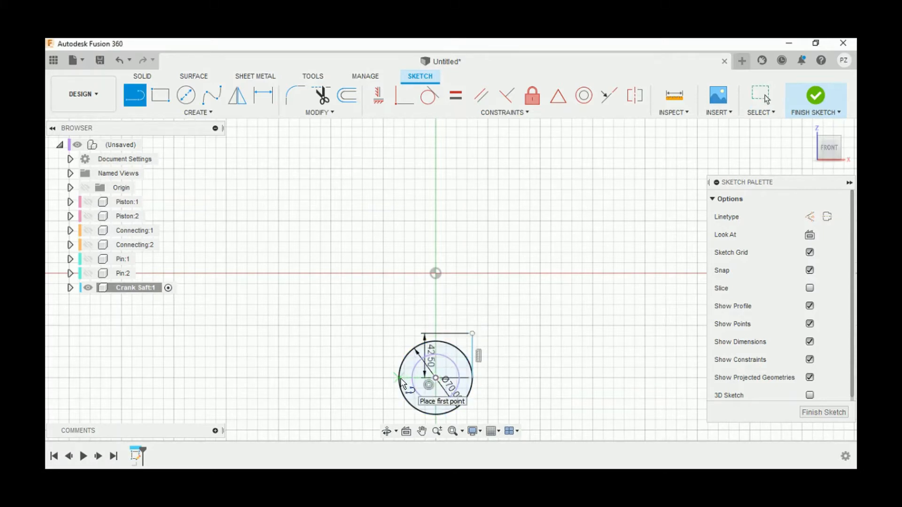
click(400, 379)
text(42.5)
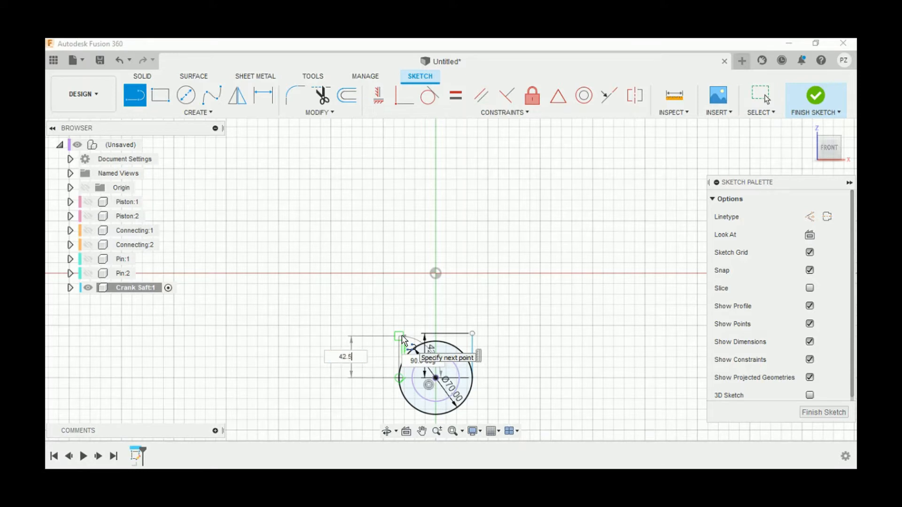
key(Return)
key(Escape)
Step: Draw a 20 mm horizontal line outward from the upper end of each vertical line
key(l)
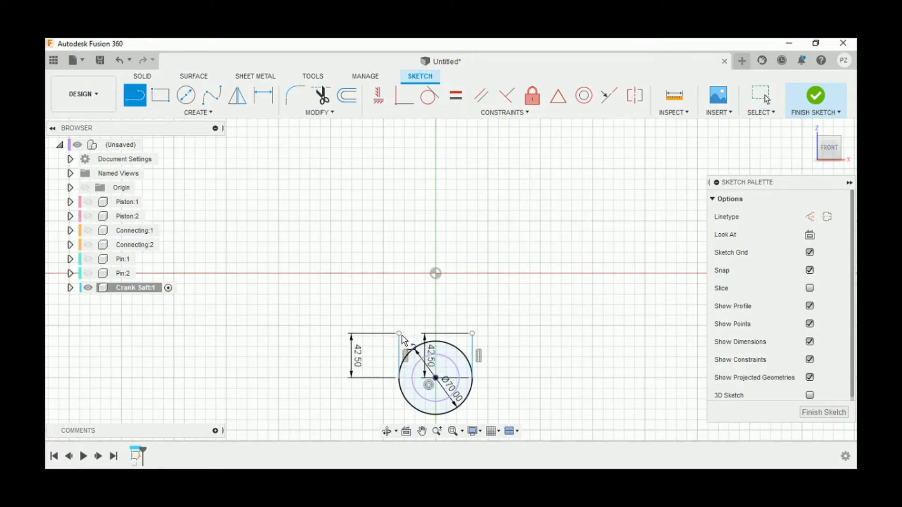
click(472, 334)
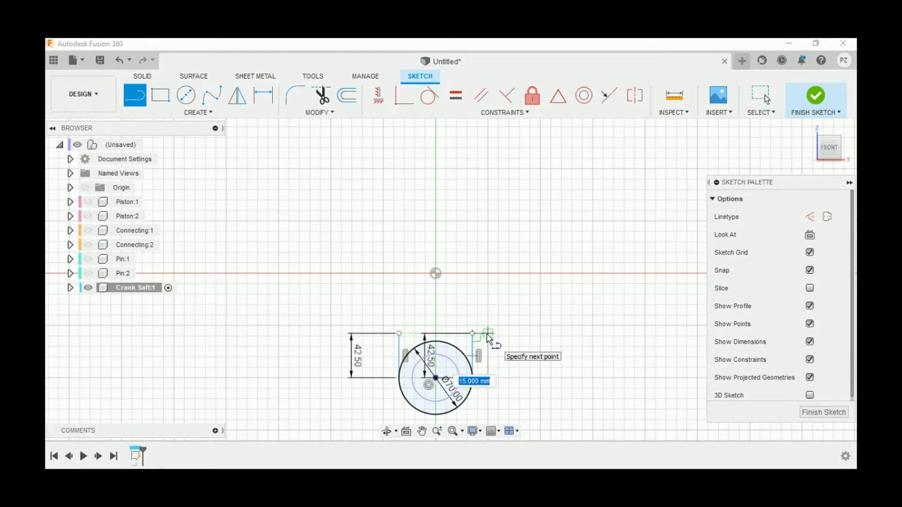
text(20)
key(Return)
key(Escape)
key(l)
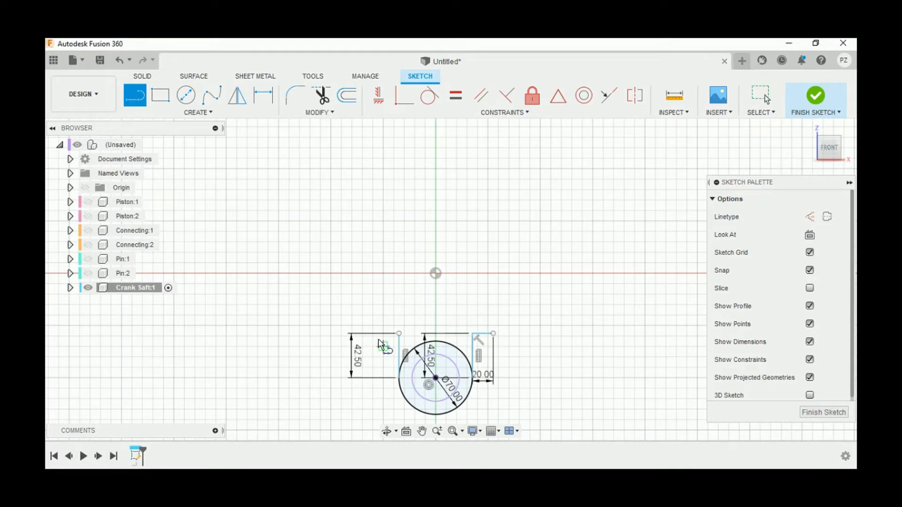
click(399, 334)
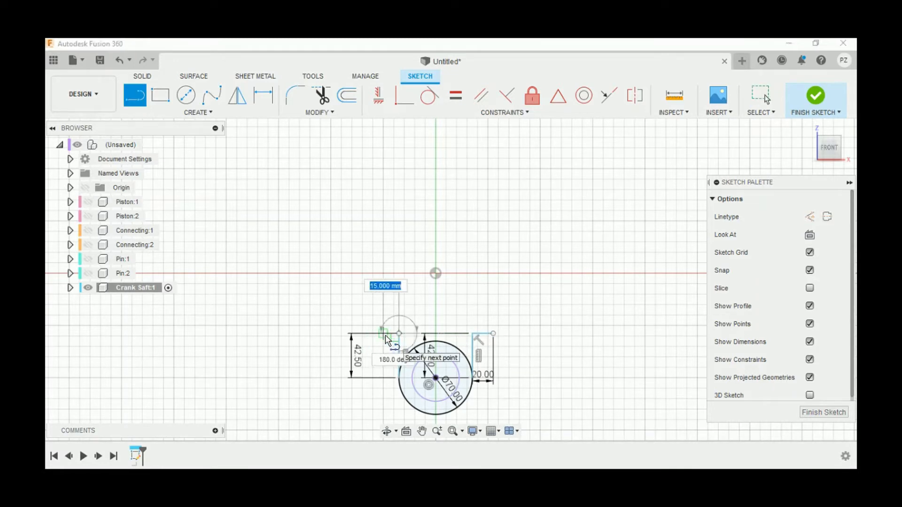
text(20)
key(Return)
key(Escape)
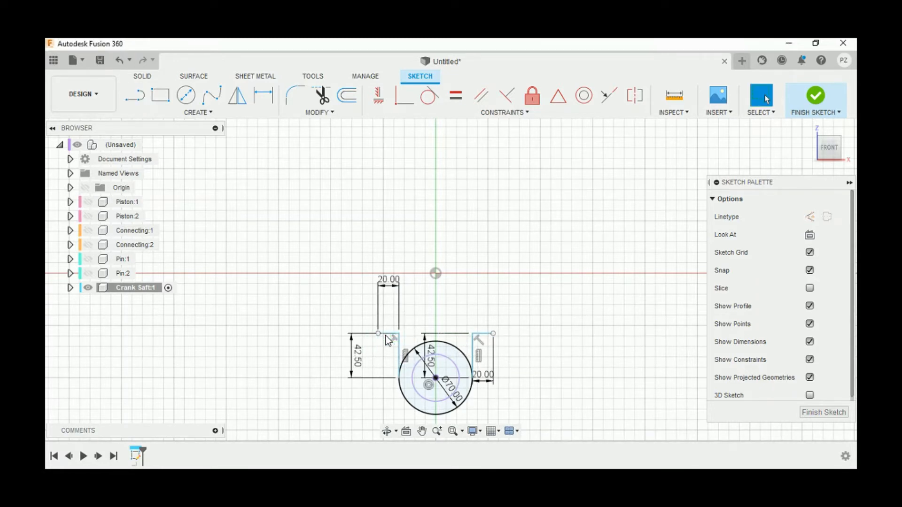
Step: Draw concentric 50 mm and 40 mm diameter circles centred on the vertical axis above the 70 mm circle
click(186, 95)
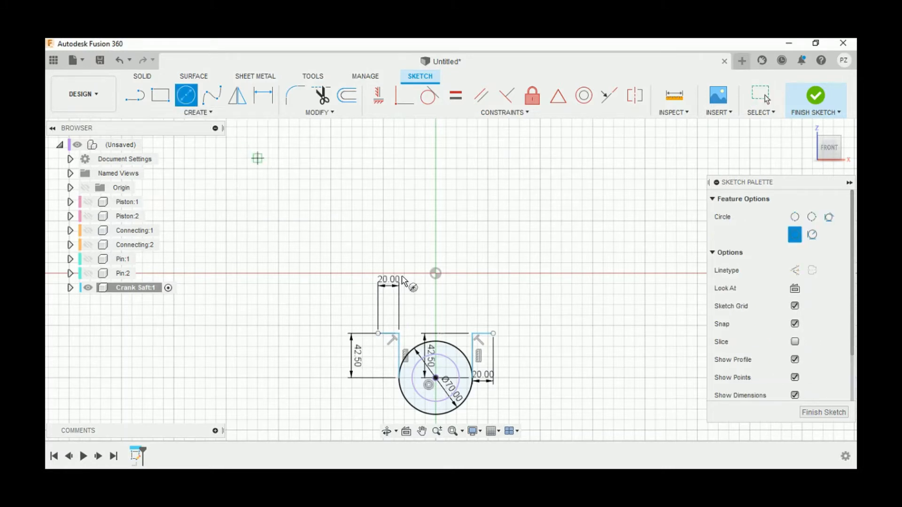
click(436, 295)
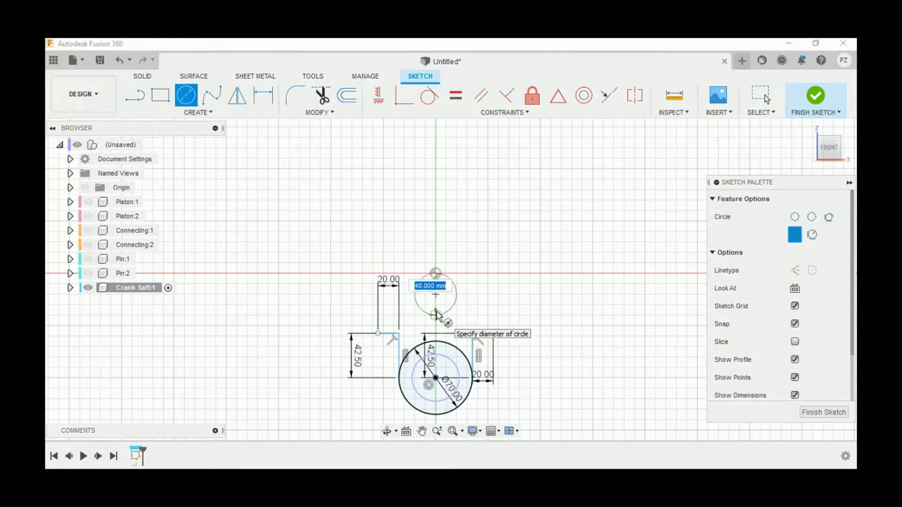
text(50)
key(Return)
key(Escape)
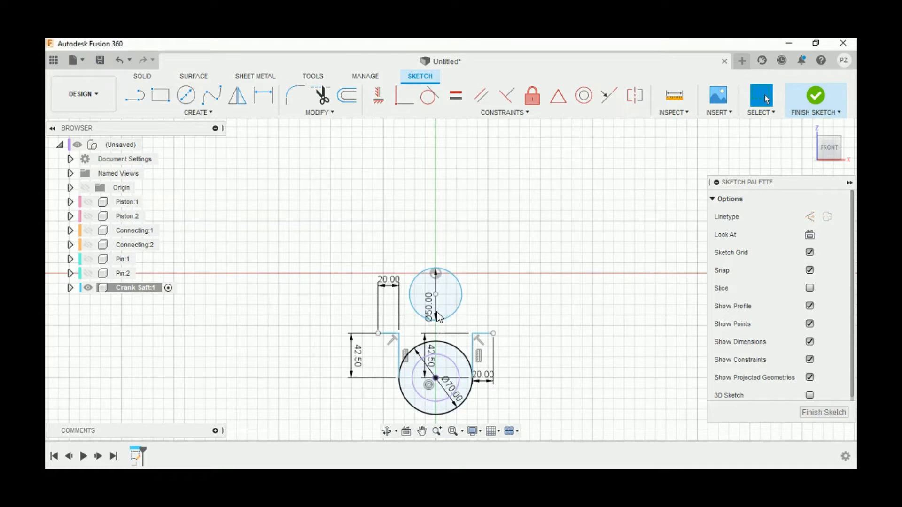
key(c)
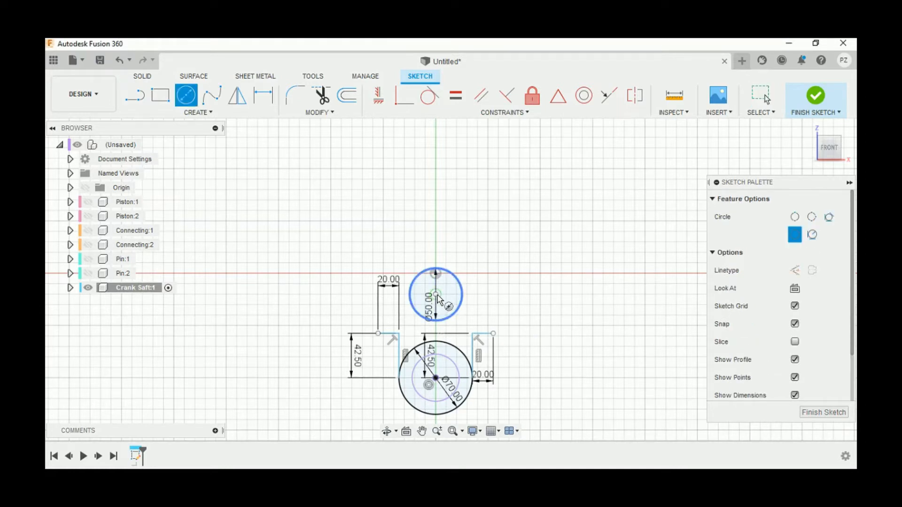
click(436, 294)
text(40)
key(Return)
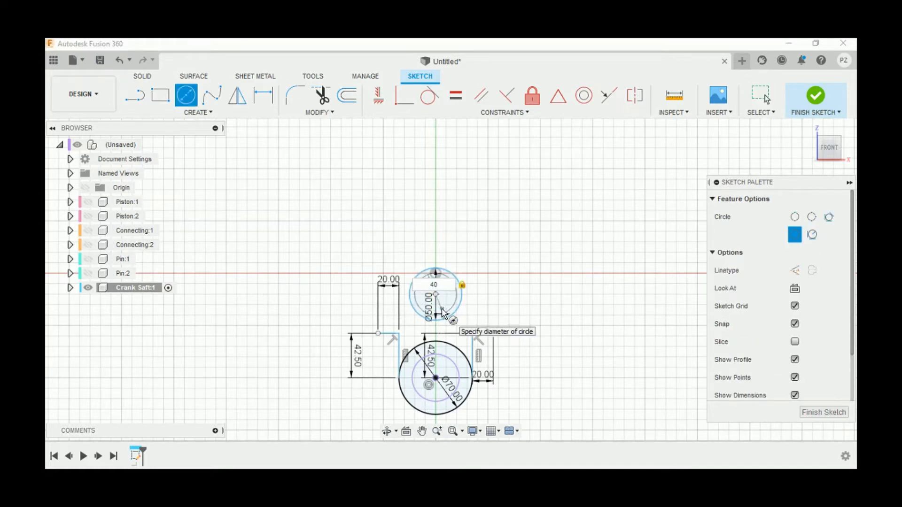
key(Escape)
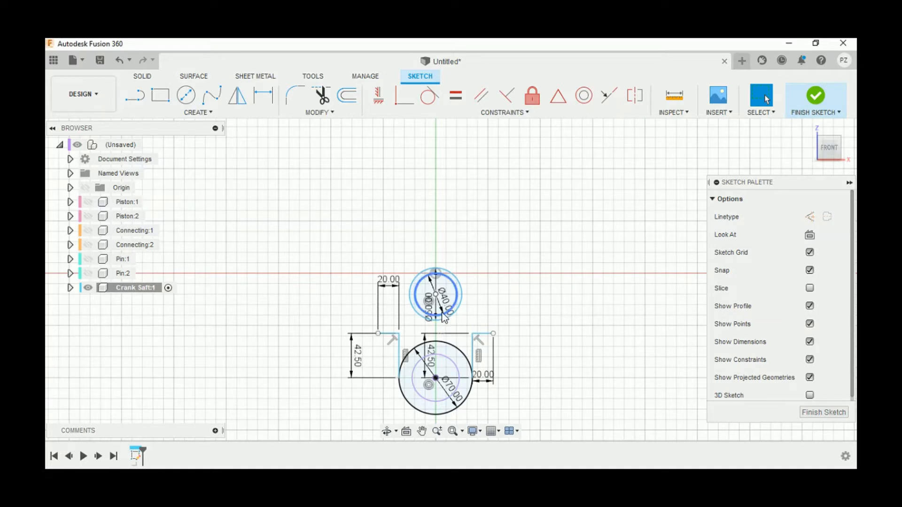
Step: Dimension the vertical distance between the centres of the upper circles and the 70 mm circle as 64.5 mm
scroll(441, 314, up, 1)
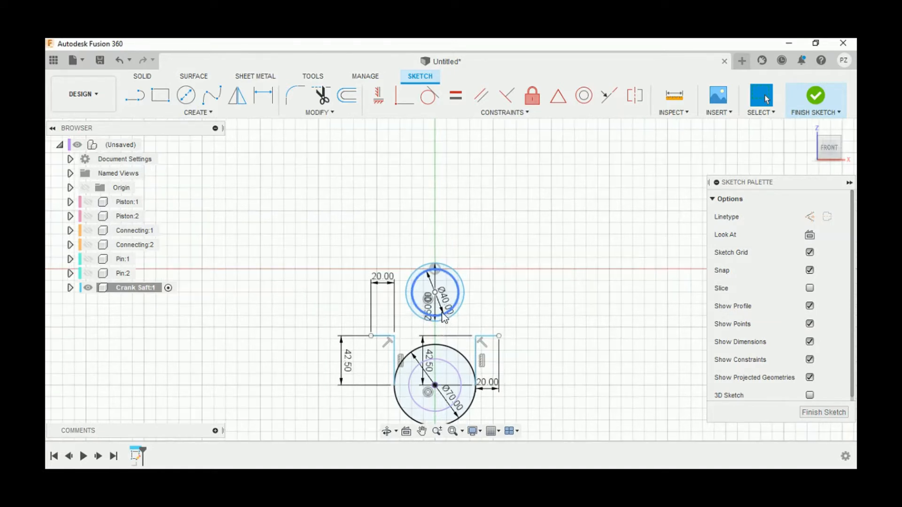
click(268, 96)
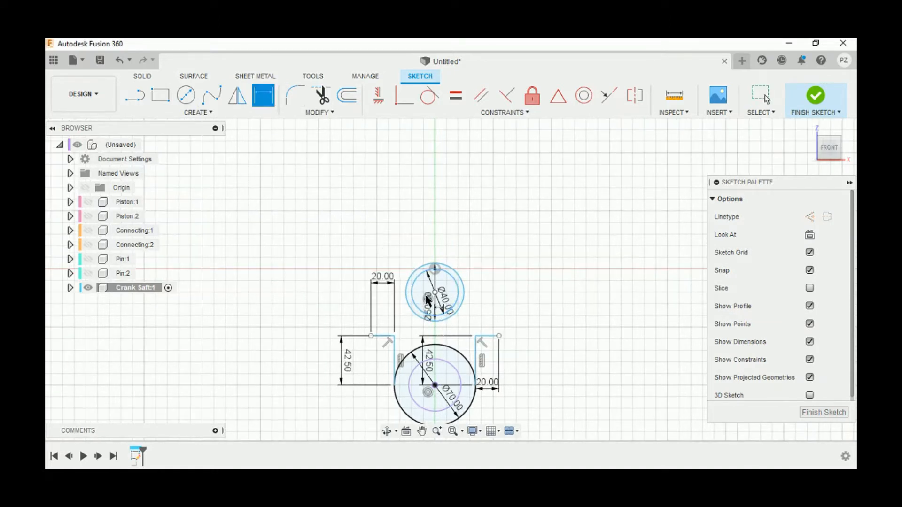
click(435, 383)
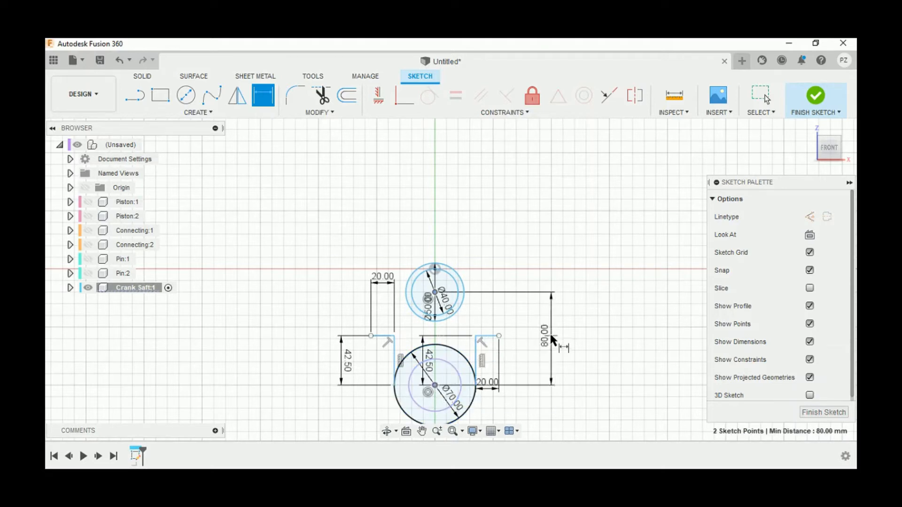
click(553, 338)
key(BackSpace)
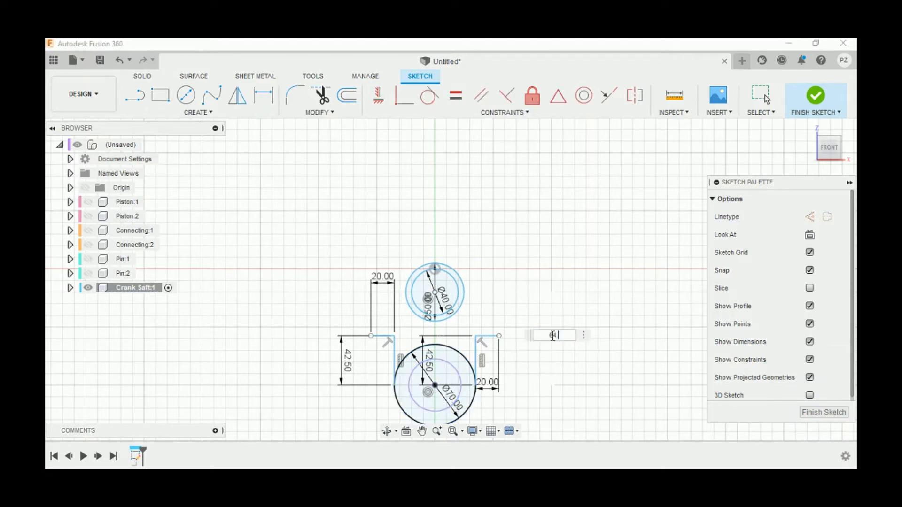
text(64.5)
key(Return)
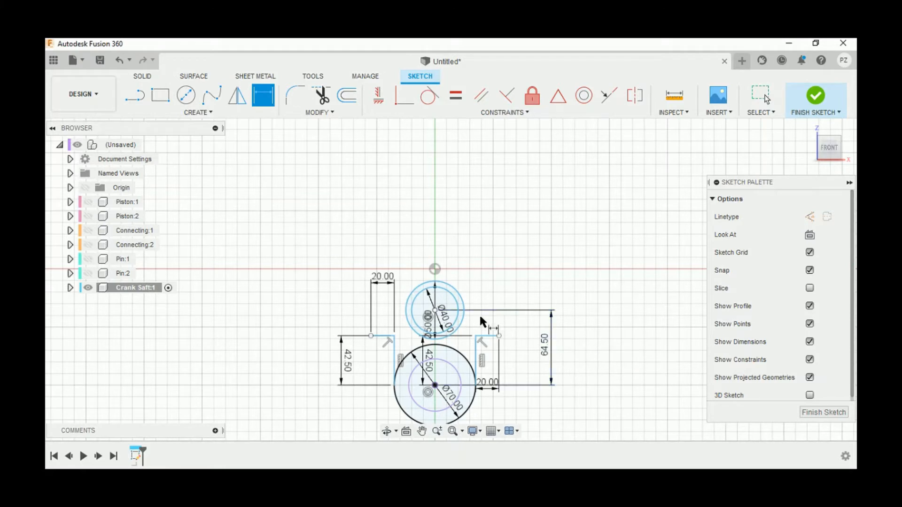
Step: Draw a three-point arc joining the outer ends of the 20 mm lines, passing over the upper circles just below the origin
click(155, 113)
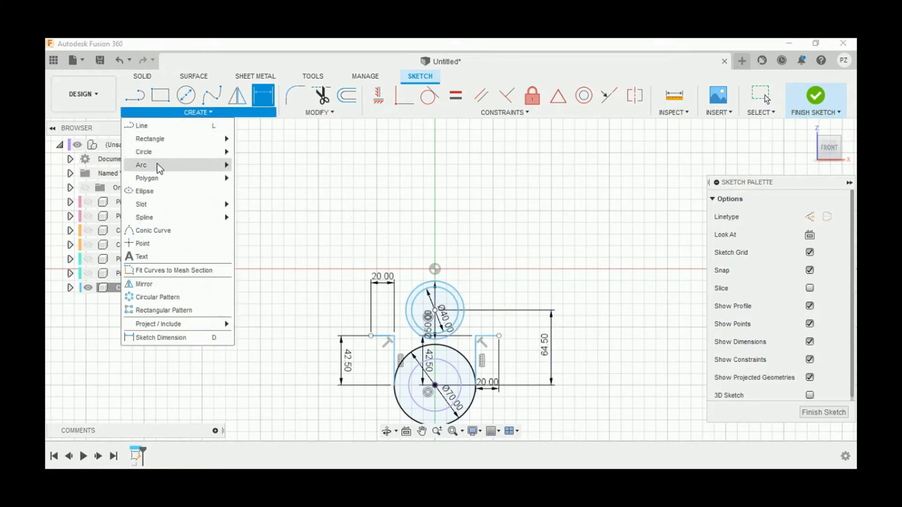
mouse_move(157, 164)
click(254, 165)
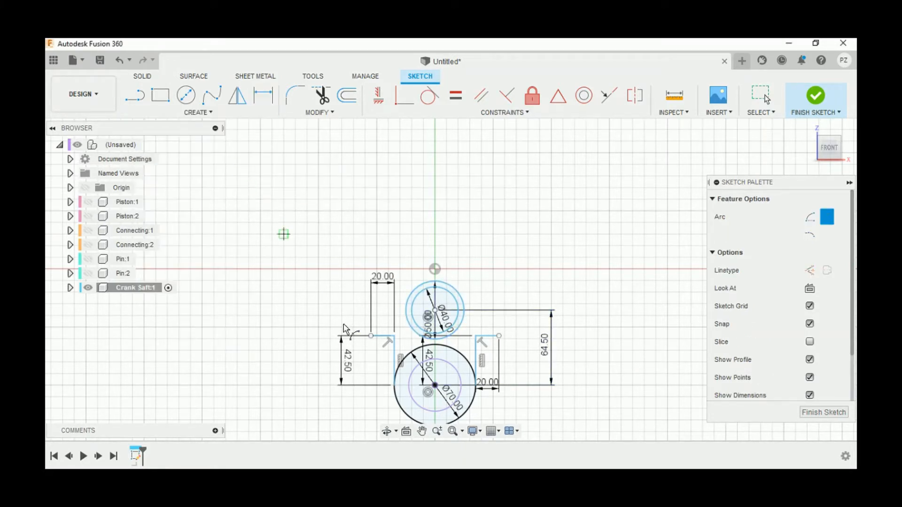
click(371, 336)
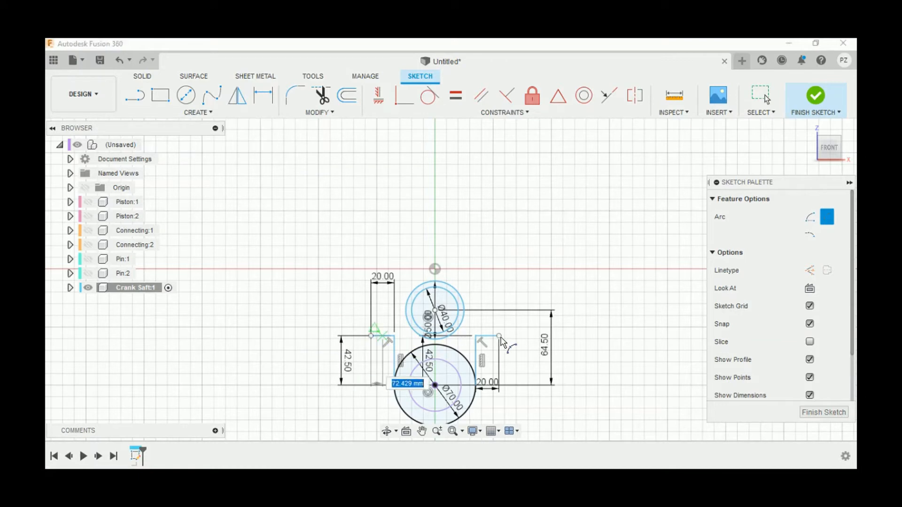
click(499, 336)
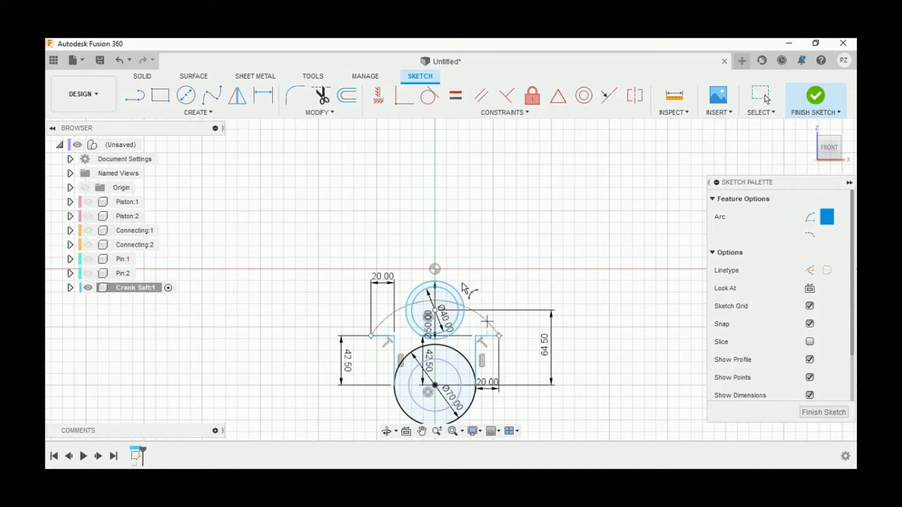
scroll(440, 277, up, 3)
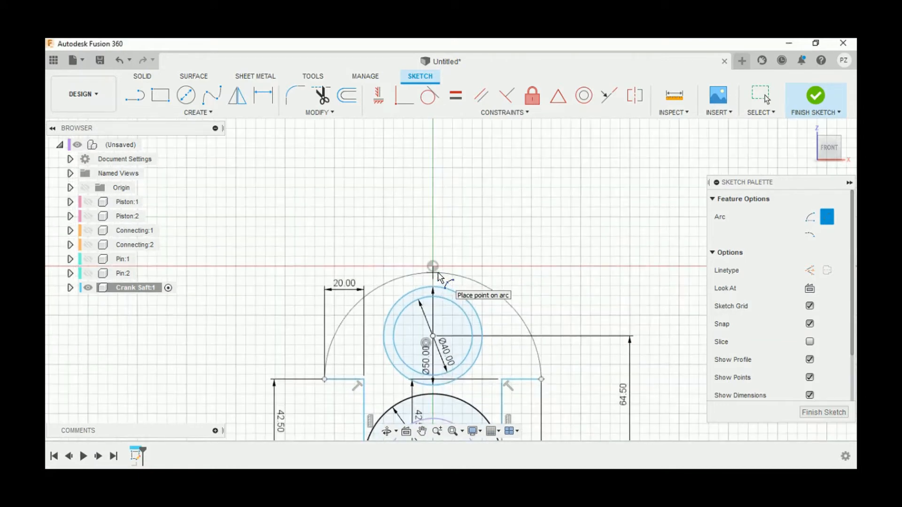
click(433, 279)
Step: Make both vertical side lines tangent to the 70 mm circle
scroll(436, 263, down, 5)
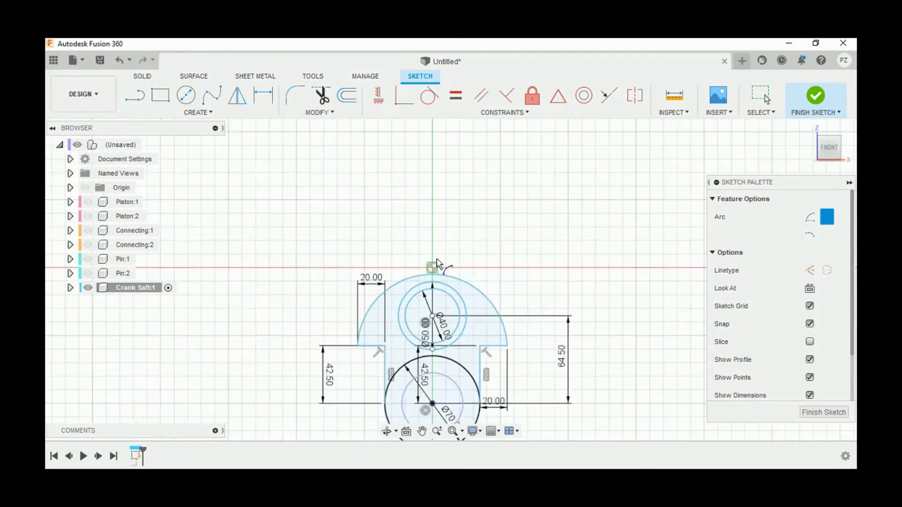
click(432, 103)
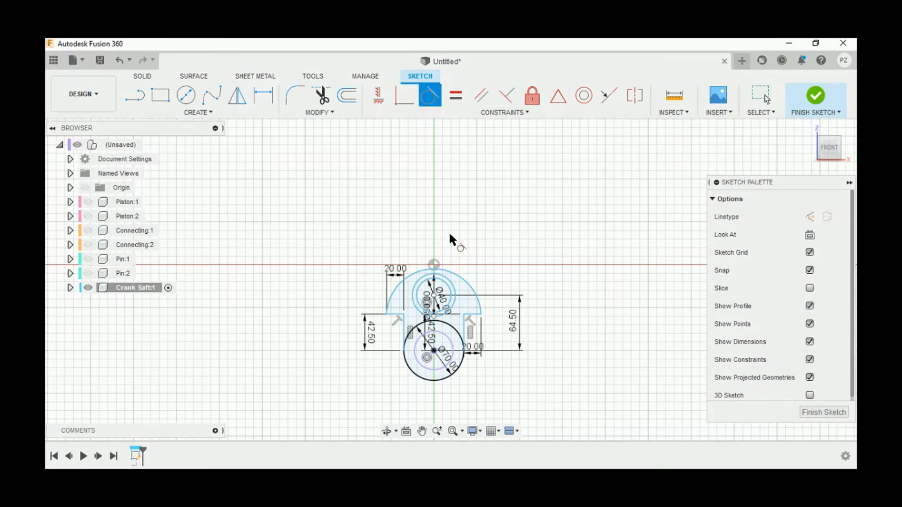
click(465, 338)
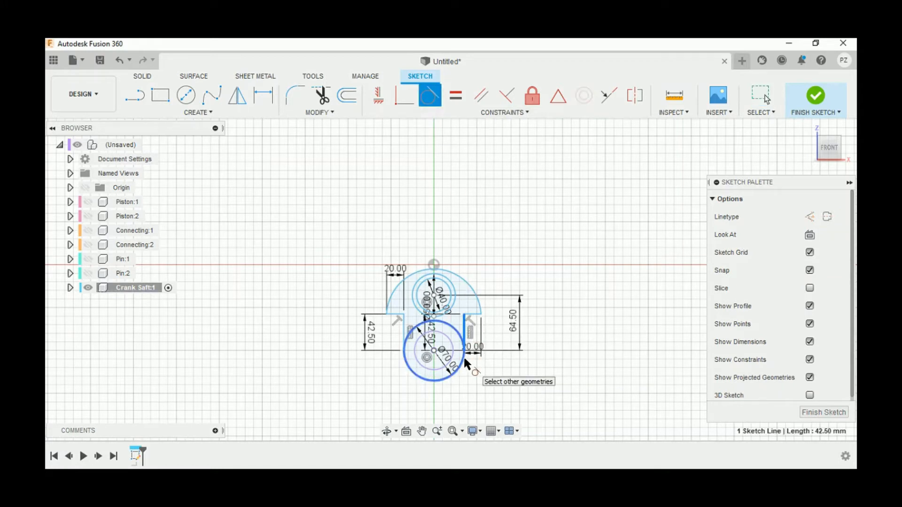
click(465, 358)
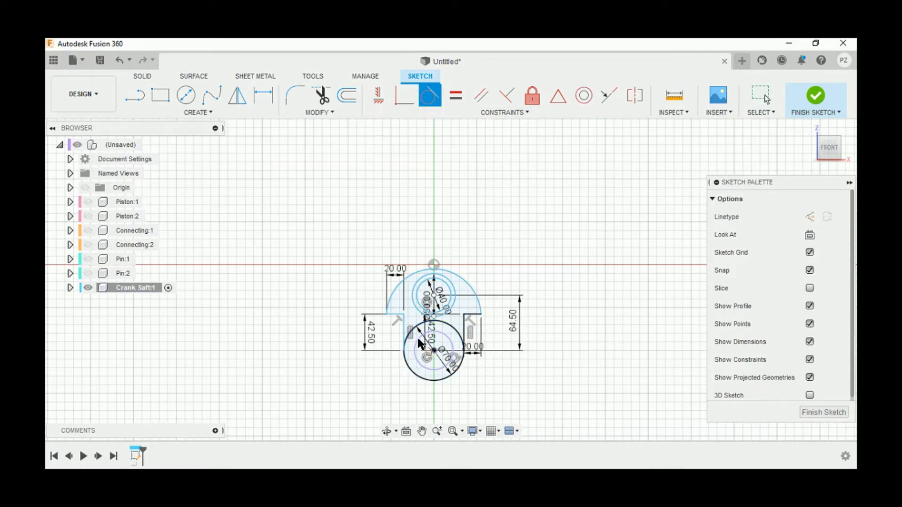
click(404, 327)
click(412, 371)
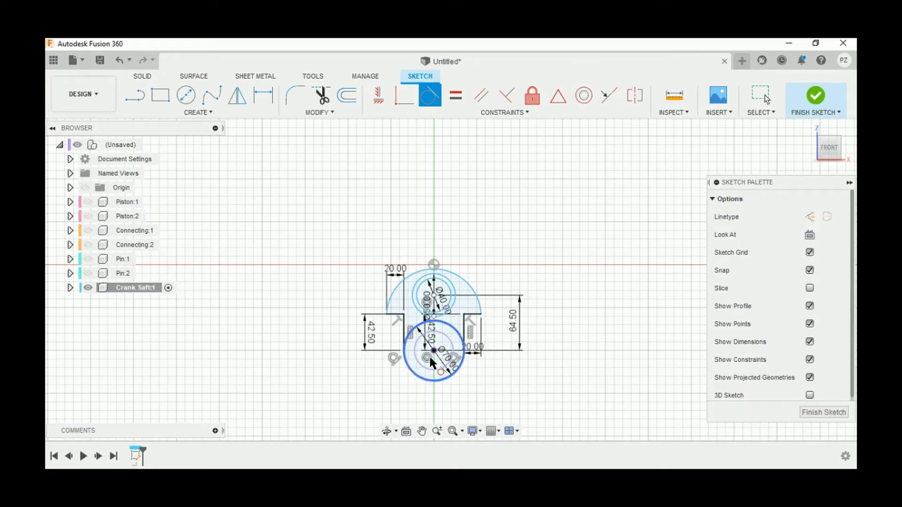
key(Escape)
Step: Dimension the large upper arc with a 55 mm radius and finish the sketch
click(264, 96)
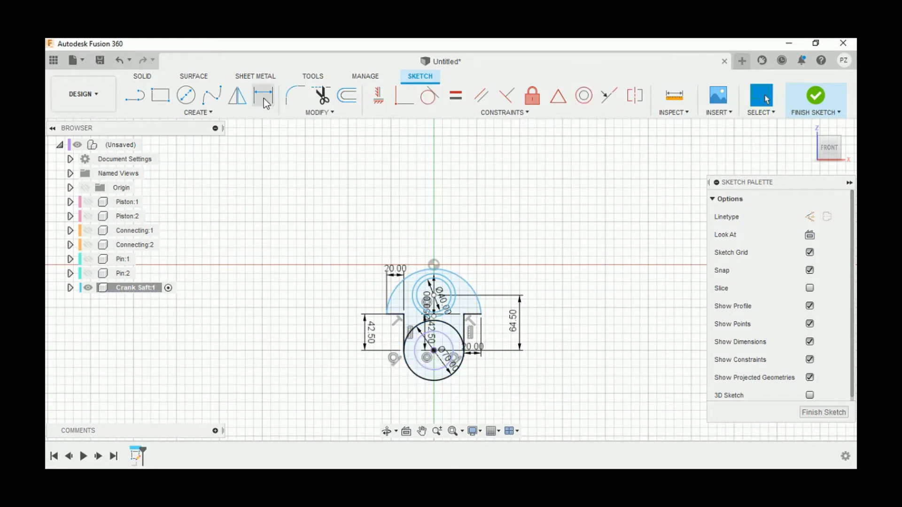
click(461, 270)
click(482, 257)
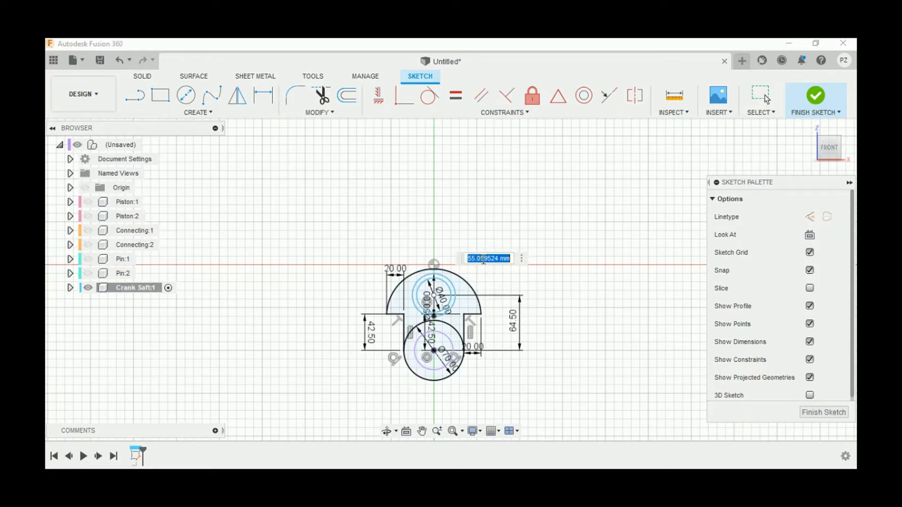
text(55)
key(Return)
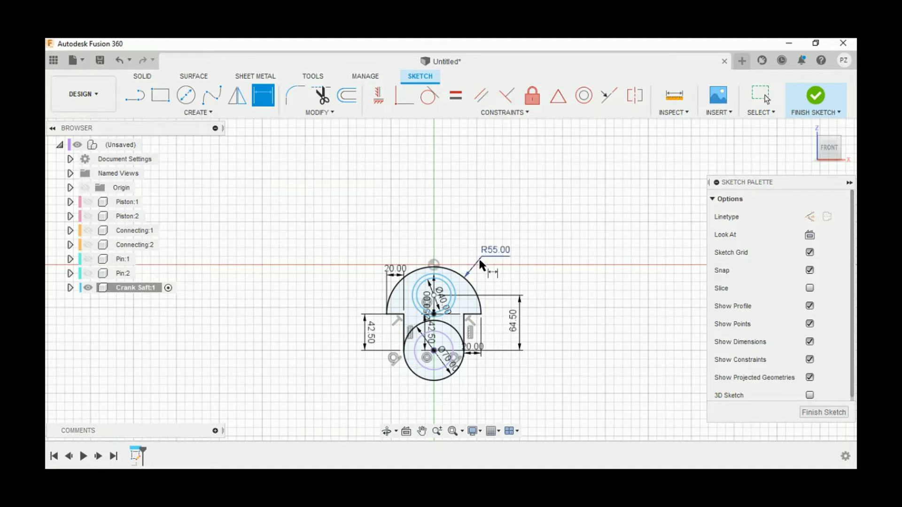
click(811, 101)
click(810, 128)
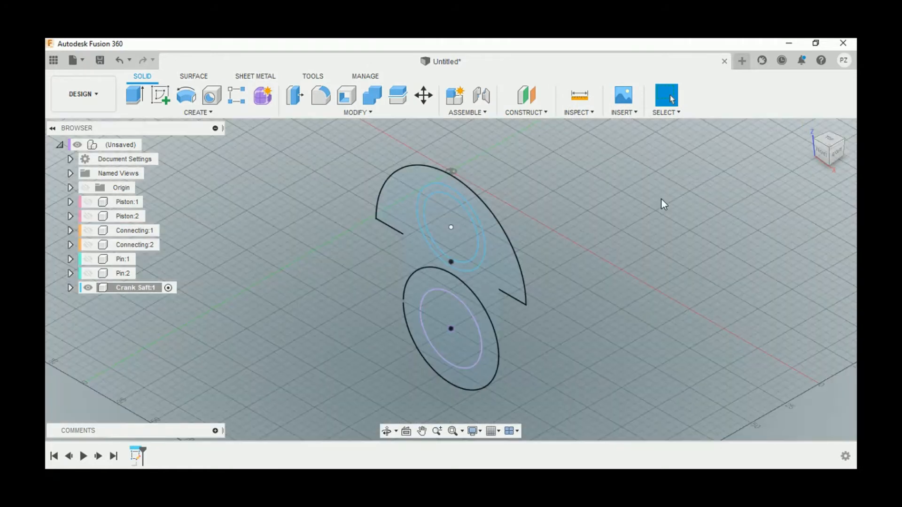
Step: Extrude all five profiles of the web sketch 20 mm as a new body, starting at a 15 mm offset from the profile plane
click(132, 97)
click(416, 219)
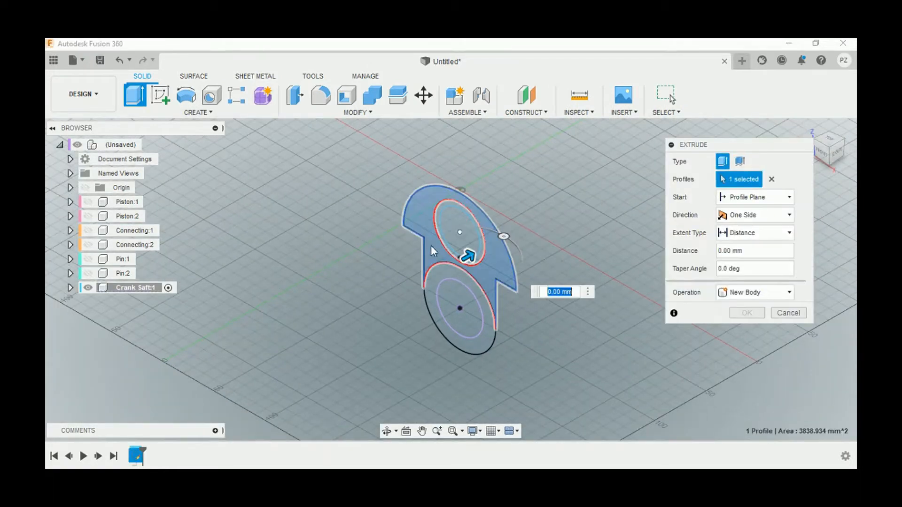
click(446, 275)
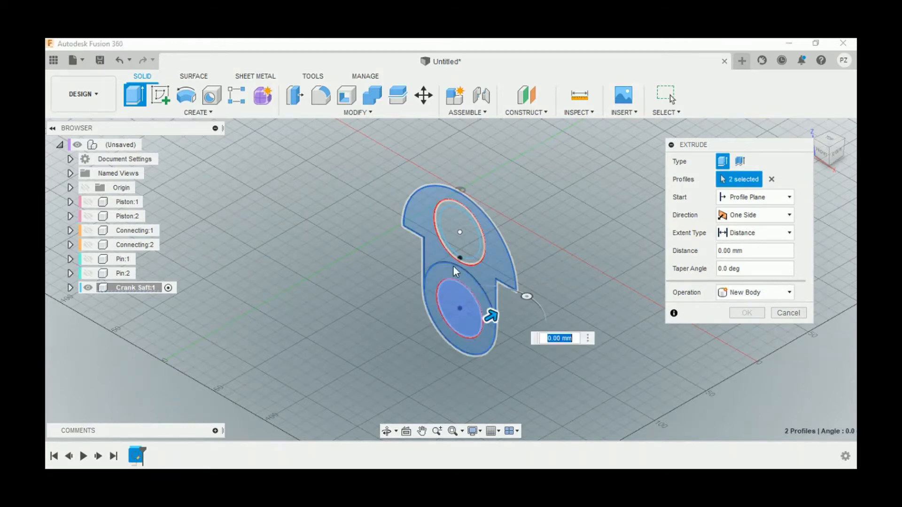
click(456, 254)
click(458, 252)
click(459, 245)
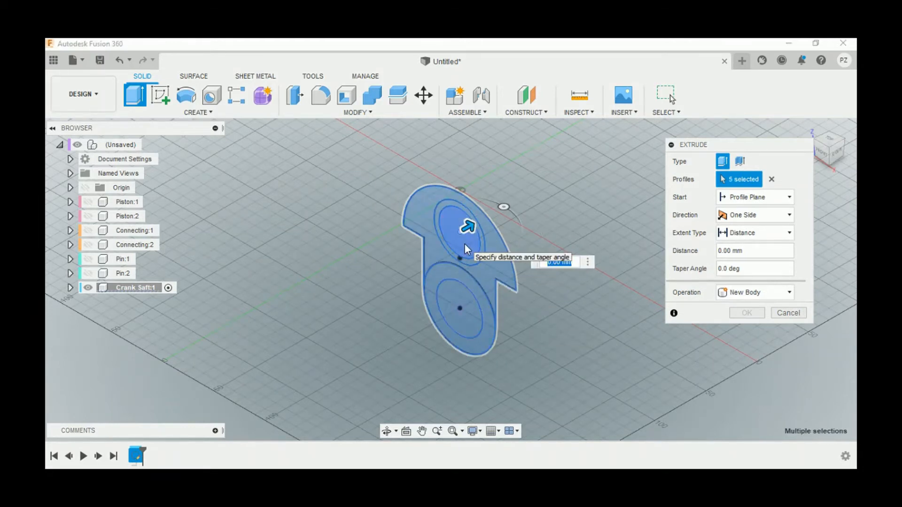
click(740, 202)
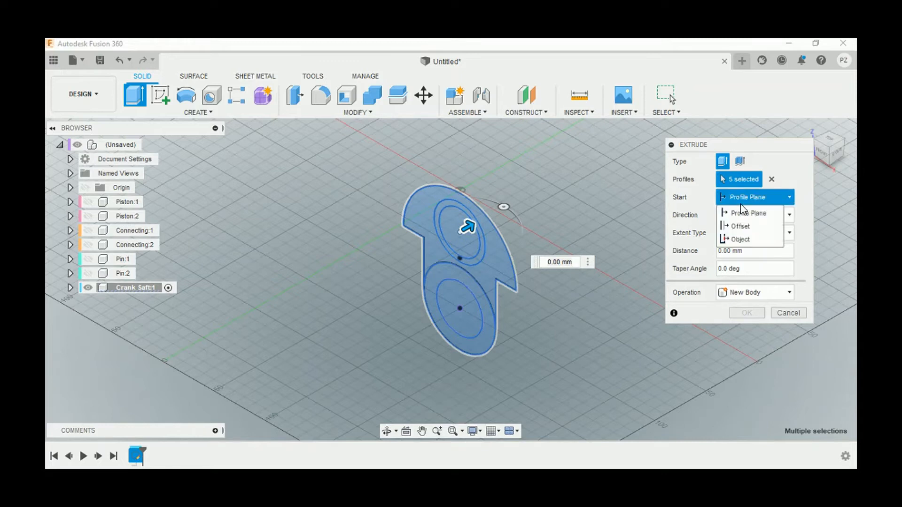
click(742, 225)
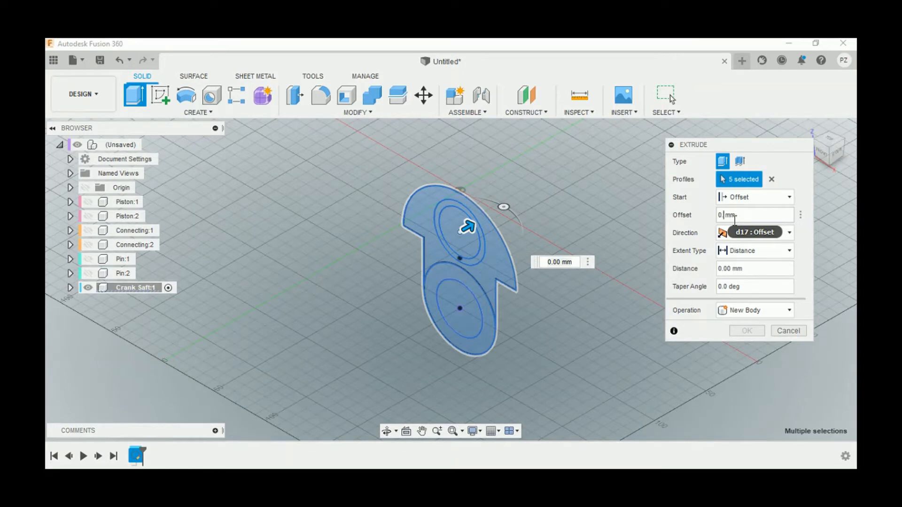
text(15)
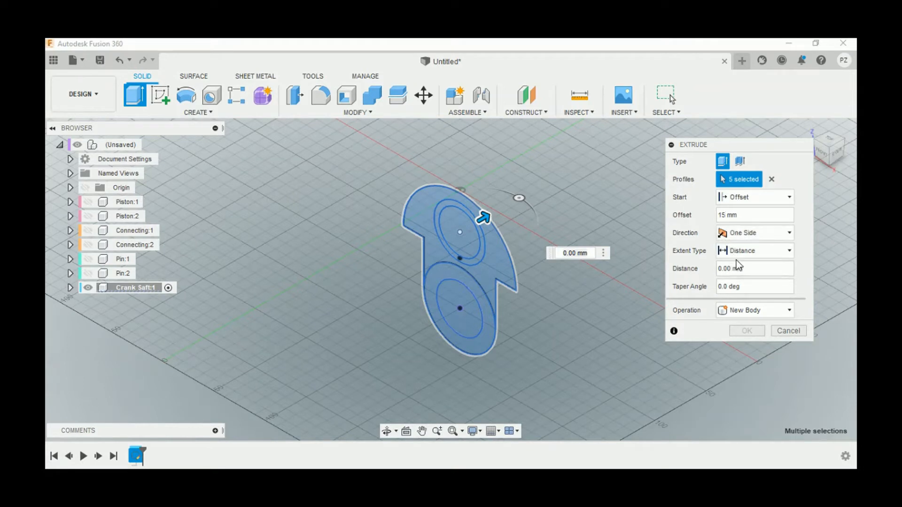
text(20)
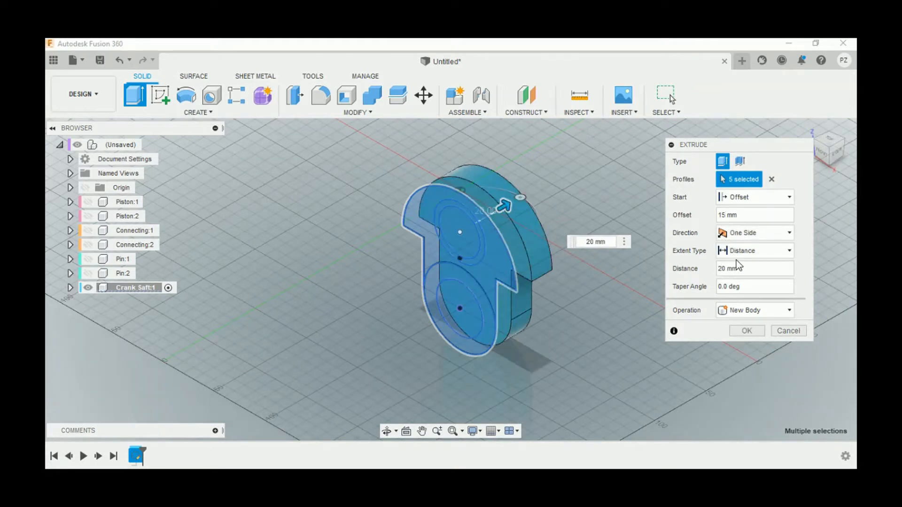
click(743, 330)
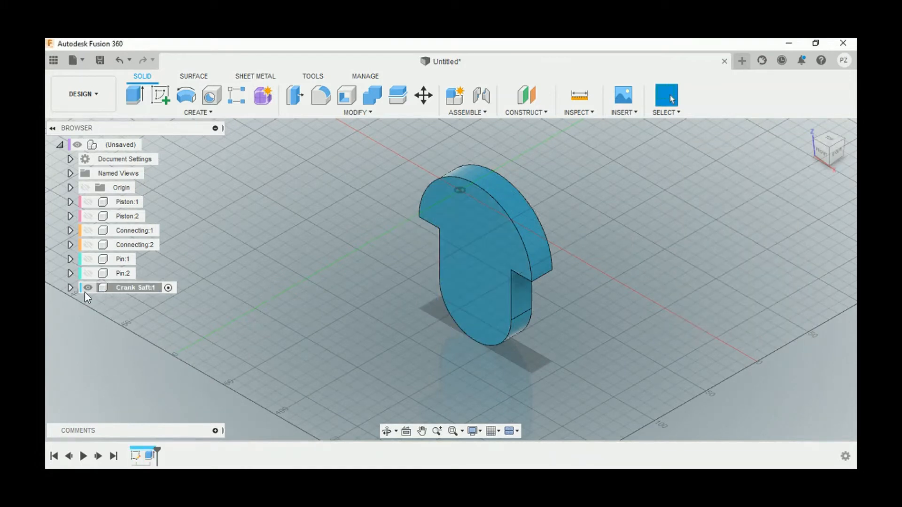
Step: Make Sketch1 of the Crank Saft component visible again
click(70, 288)
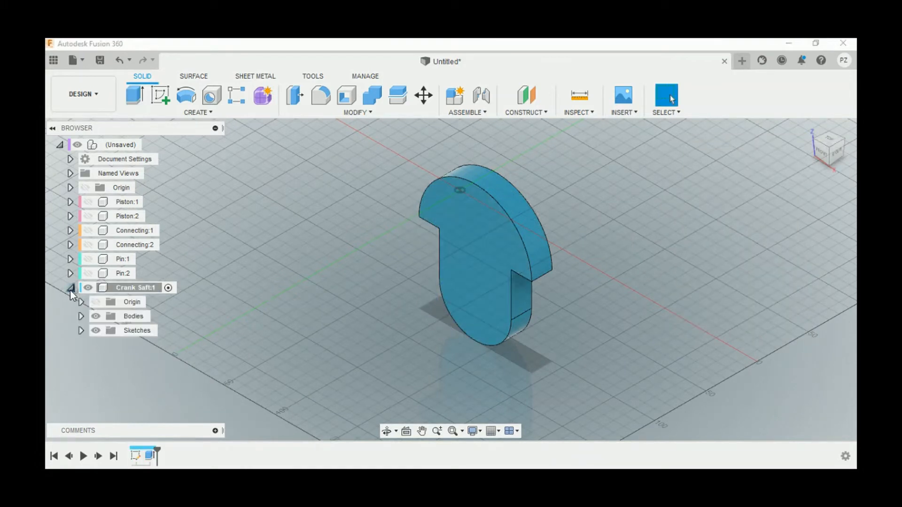
click(81, 330)
click(106, 346)
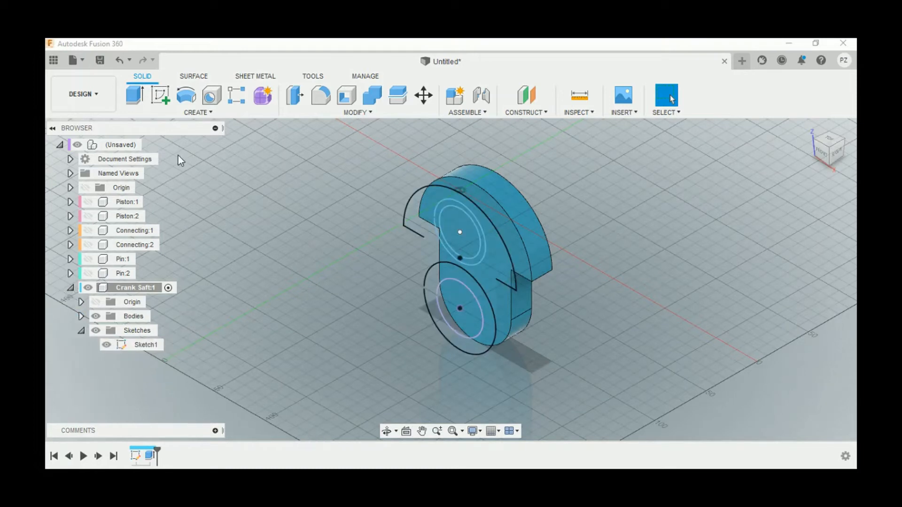
Step: Extrude the 40 mm circle 20 mm outward from the web's face farthest from the sketch, joining it to the body
click(144, 99)
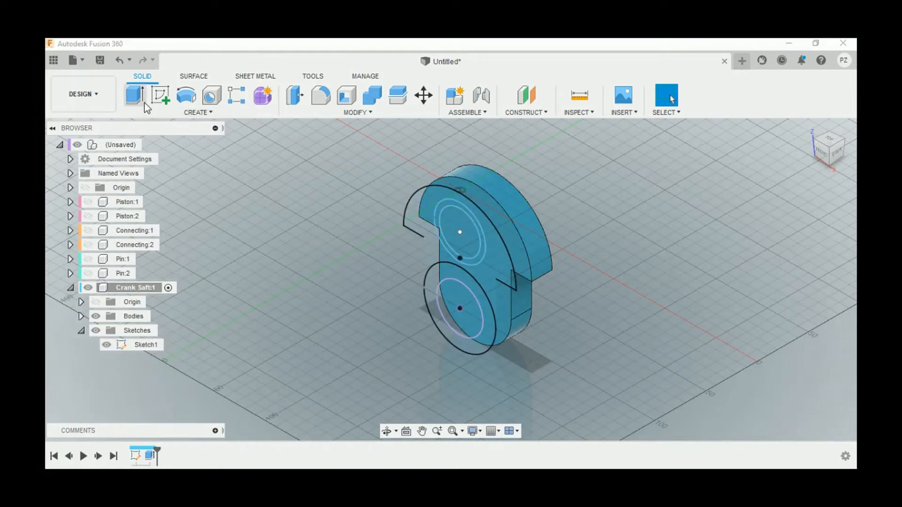
click(456, 234)
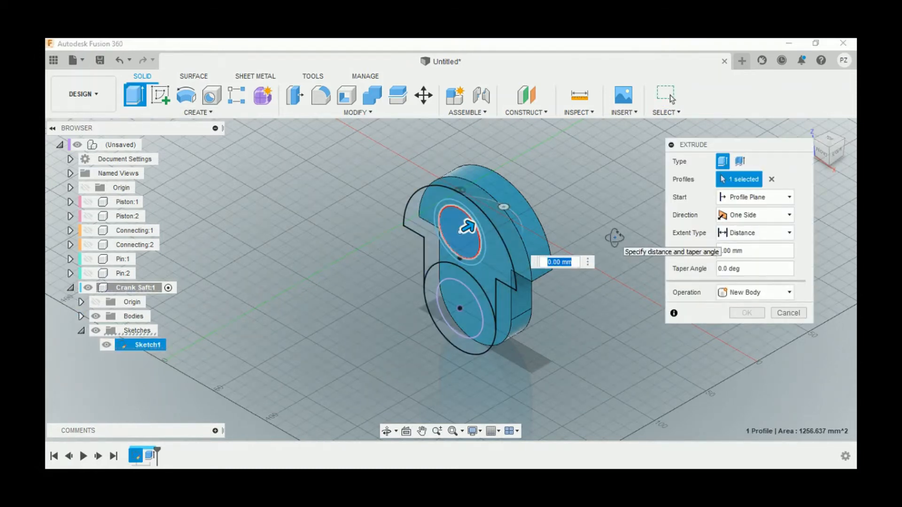
shift+middle_drag(614, 235, 570, 240)
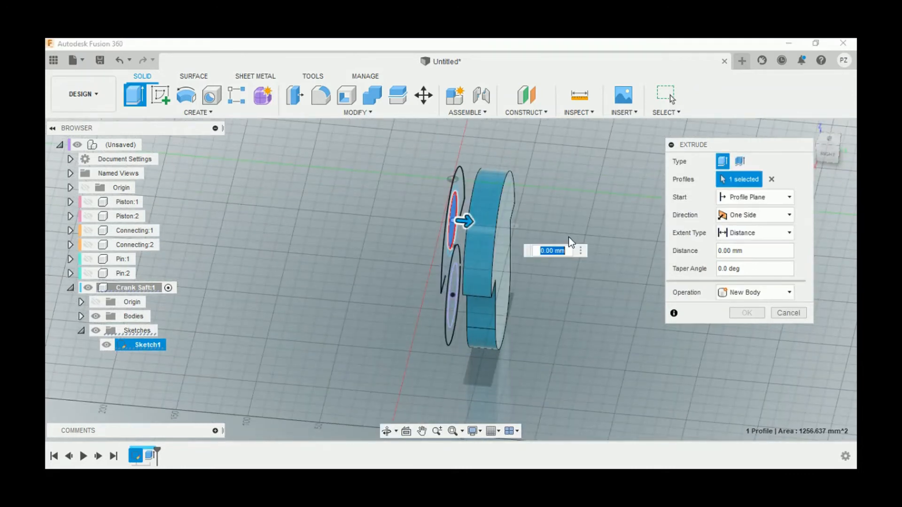
click(722, 233)
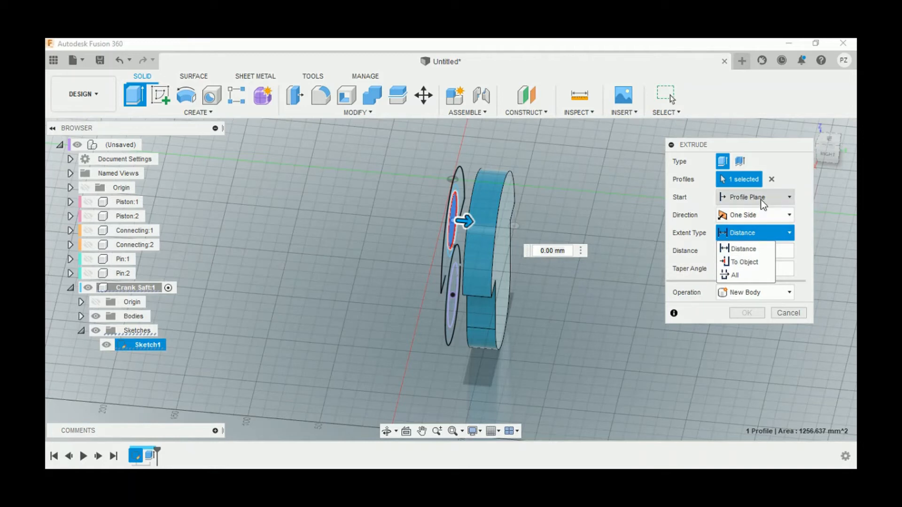
click(759, 197)
click(753, 238)
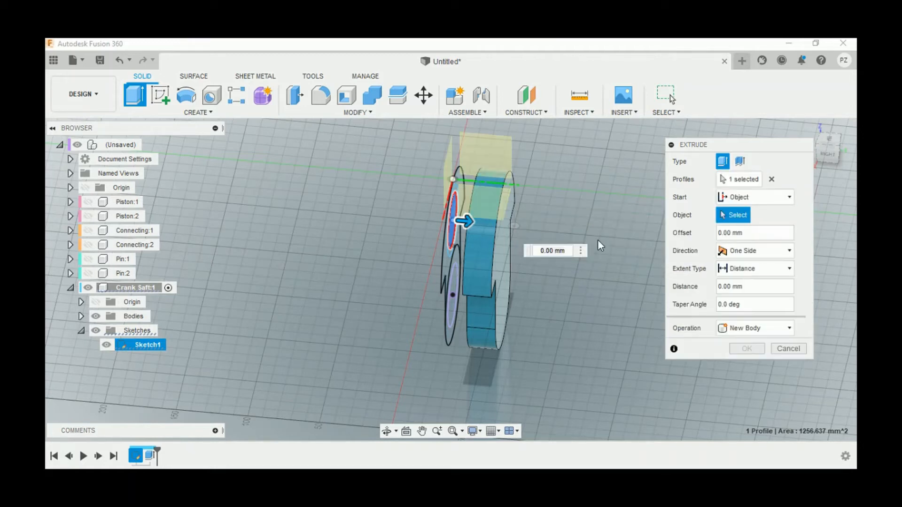
mouse_move(501, 250)
shift+middle_down()
mouse_move(487, 246)
mouse_move(498, 252)
shift+middle_up()
click(498, 251)
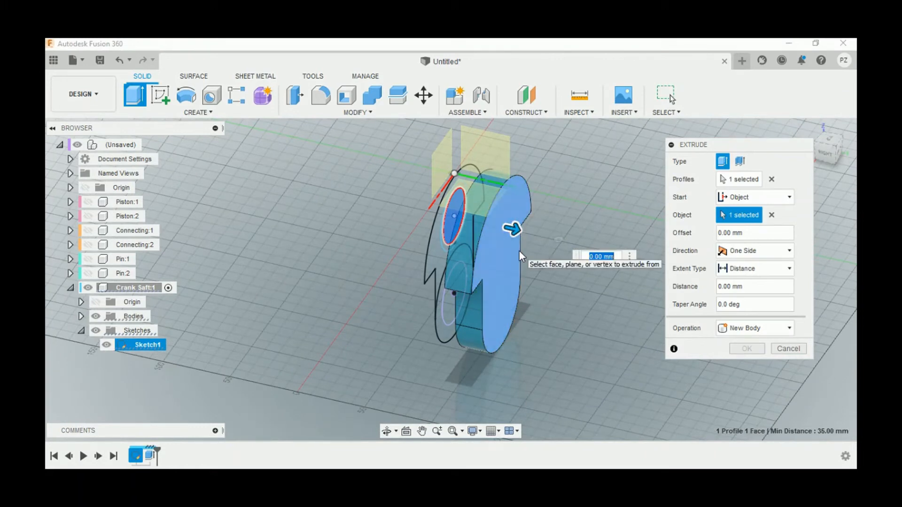
text(20)
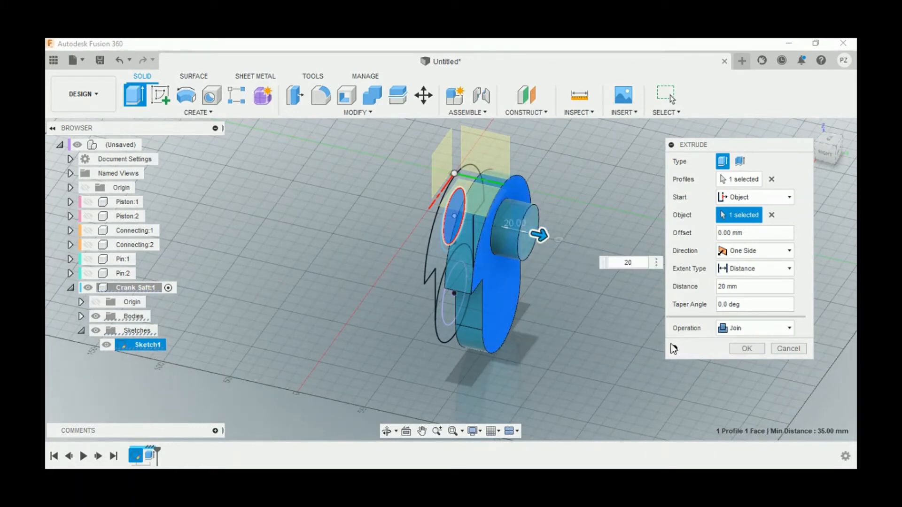
click(745, 350)
Step: Extrude the ring between the 40 mm and 50 mm circles 5 mm, starting from the web face that carries the shaft stub
shift+middle_drag(597, 290, 574, 271)
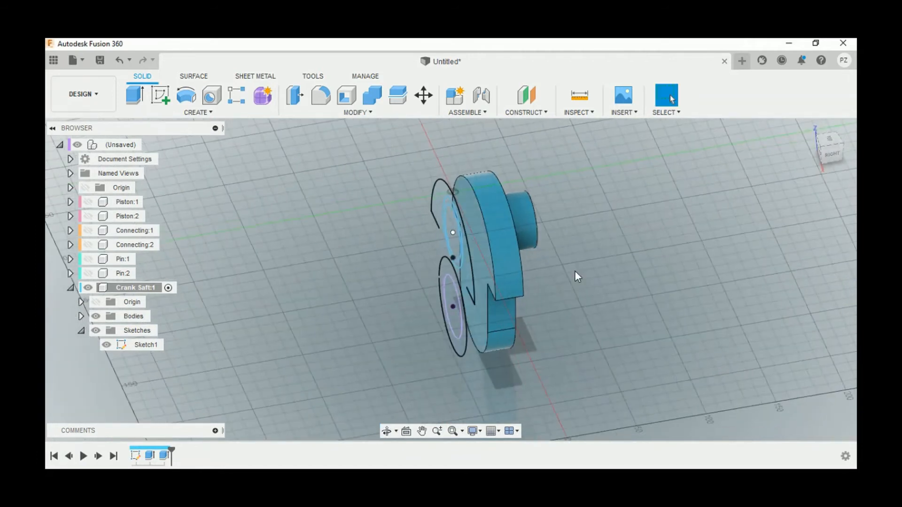
click(134, 96)
scroll(437, 205, up, 2)
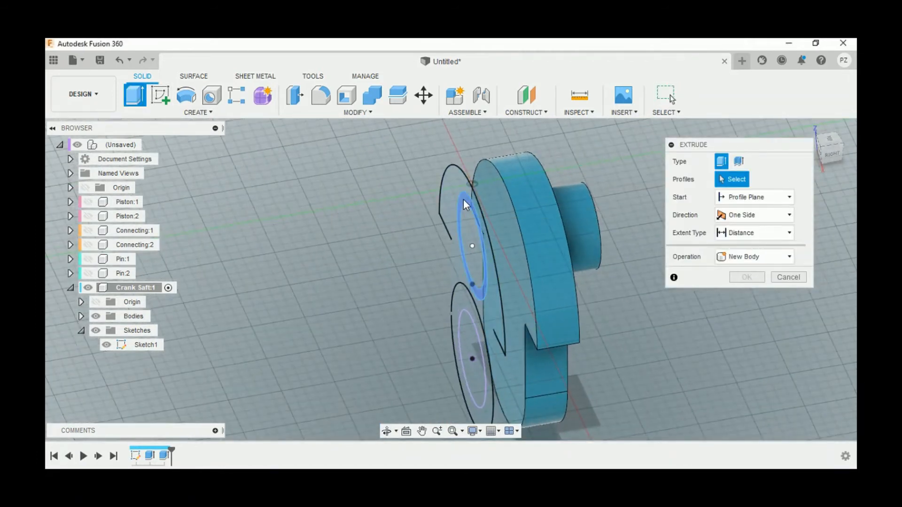
click(463, 199)
scroll(463, 199, down, 2)
click(725, 202)
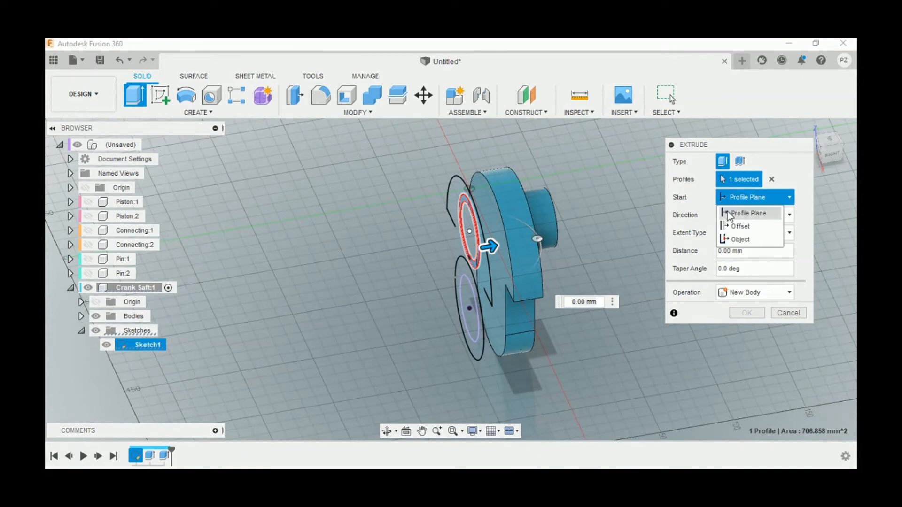
click(735, 238)
shift+middle_drag(610, 244, 510, 269)
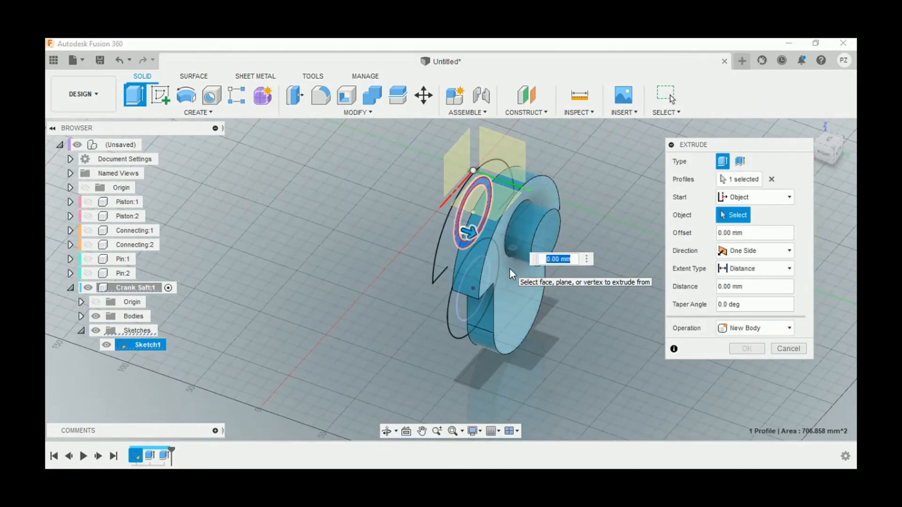
click(509, 269)
text(5)
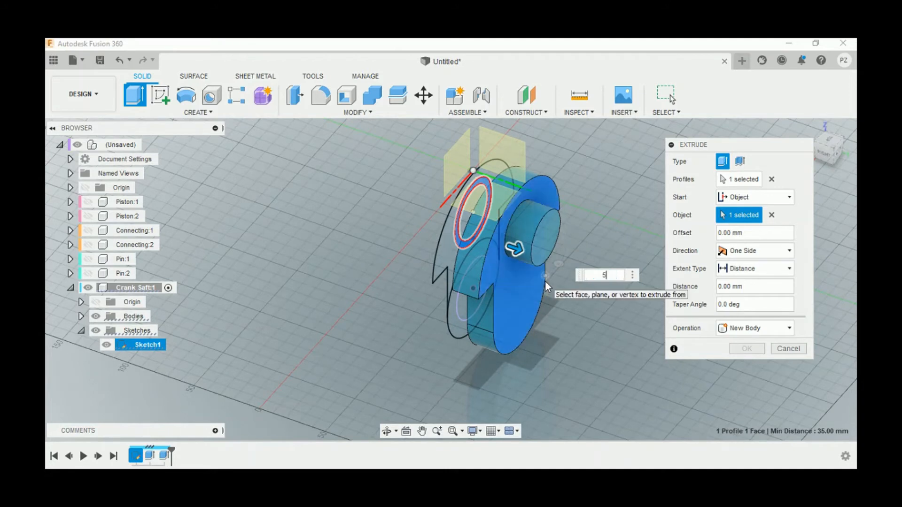
click(741, 350)
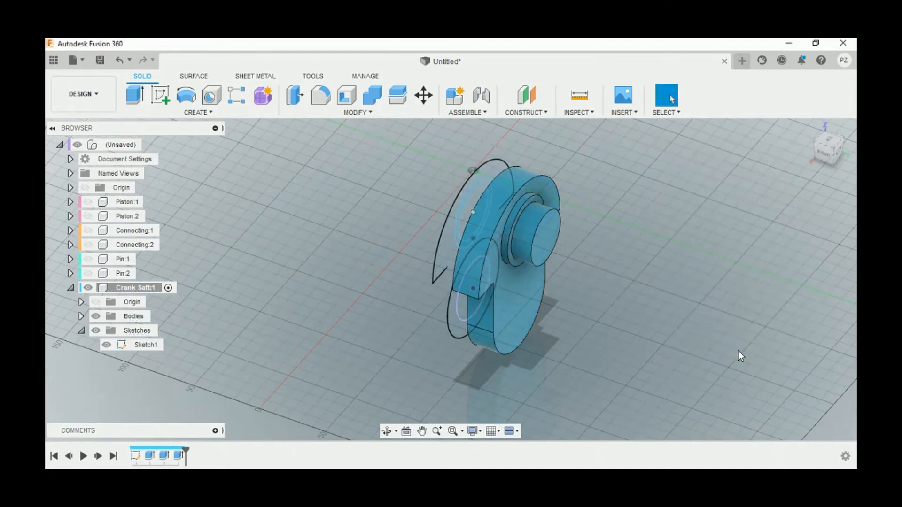
Step: Return to the home view and hide Sketch1 of the Crank Saft component
click(810, 128)
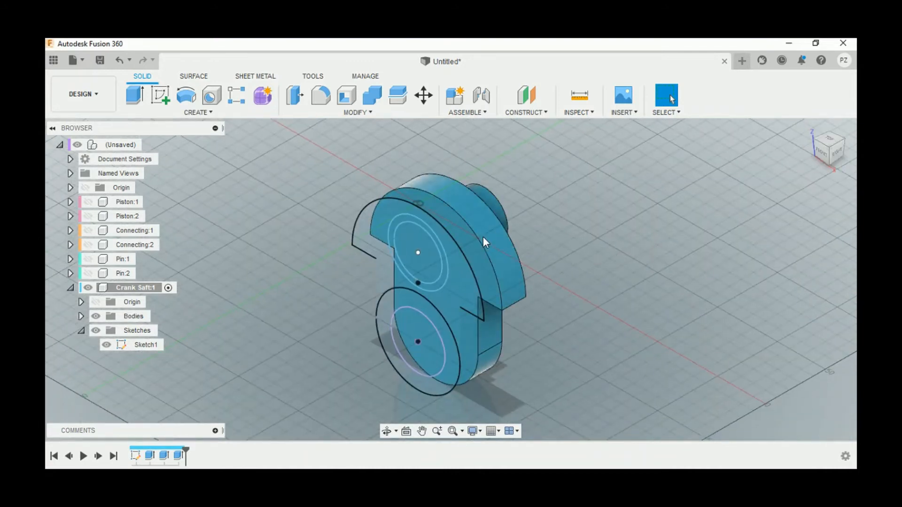
click(107, 350)
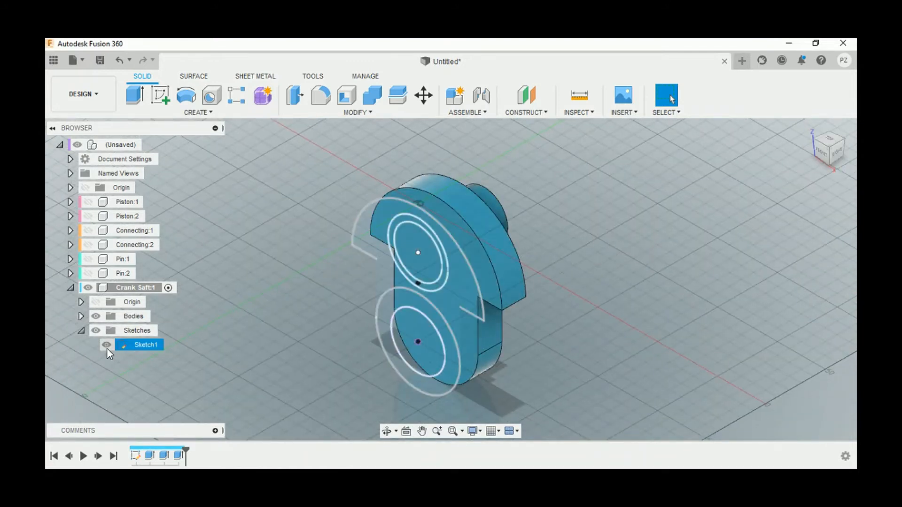
click(106, 348)
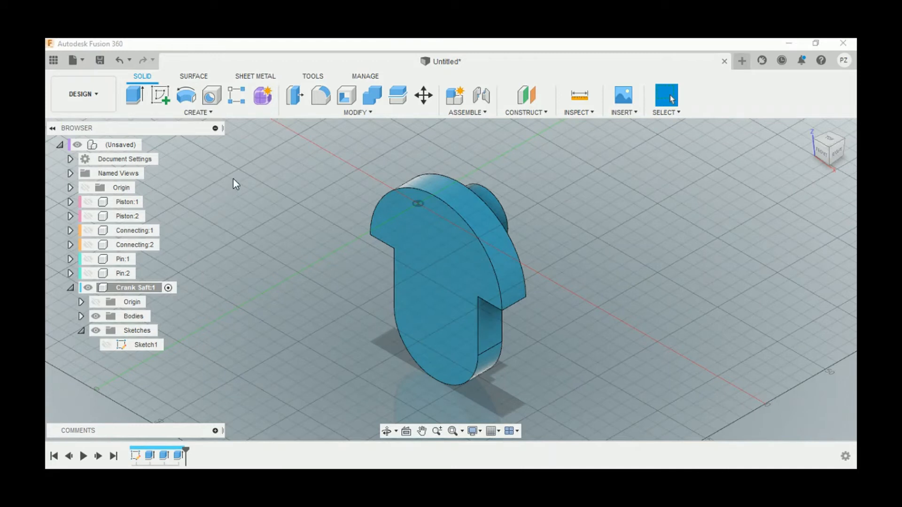
Step: Fillet the two inner corner edges where the crank web's wide head meets its narrower lower part with a 30 mm radius
click(316, 99)
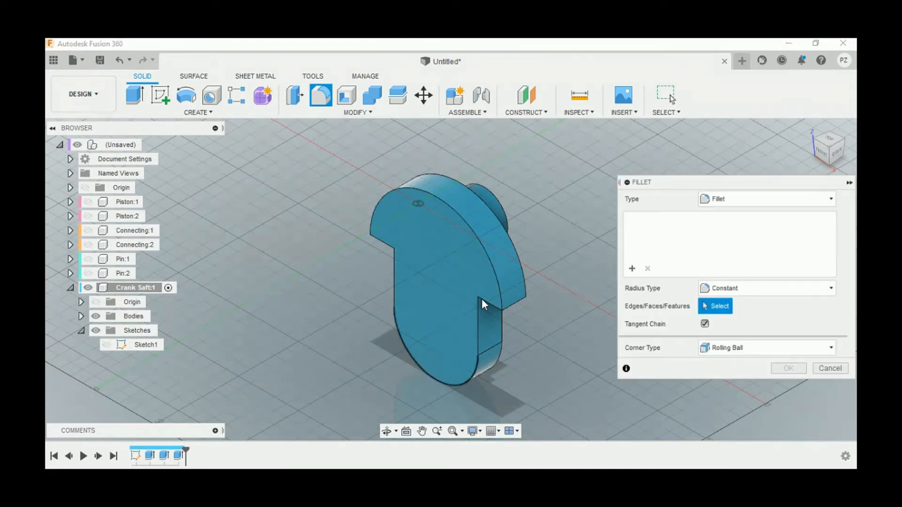
shift+middle_drag(477, 290, 512, 237)
click(479, 249)
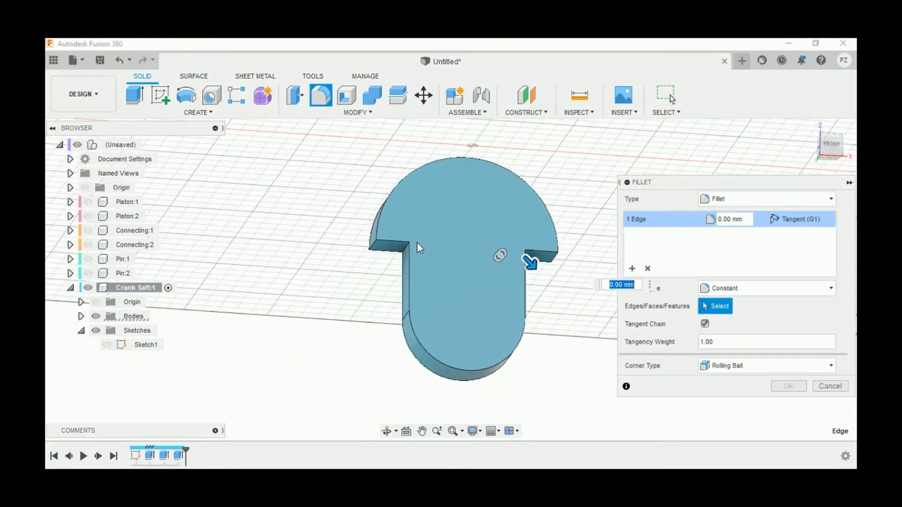
click(405, 248)
text(30)
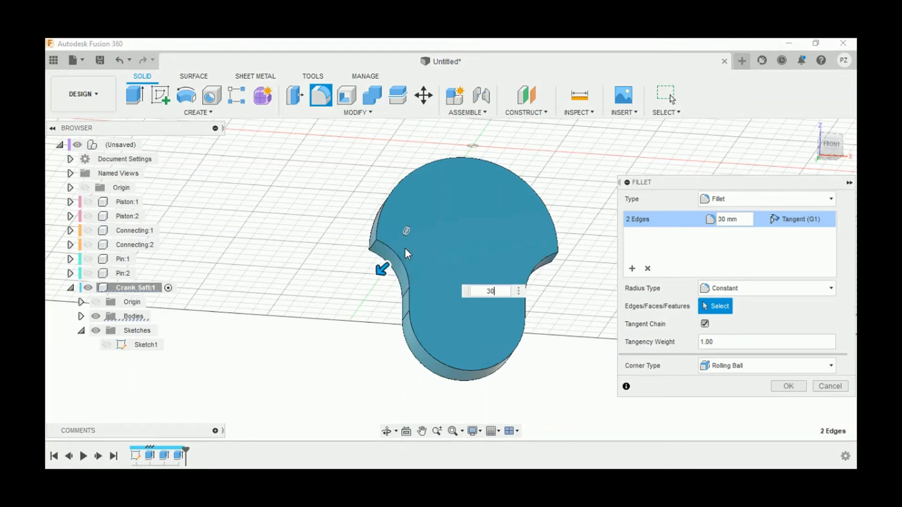
key(Return)
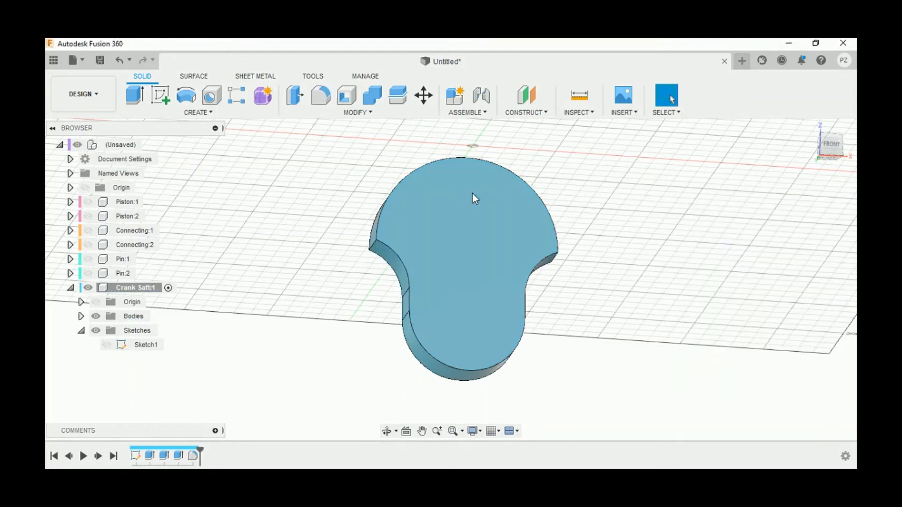
Step: Fillet the two pointed outer corner edges at the ends of the web's wide head with a 25 mm radius
shift+middle_drag(472, 196, 415, 213)
click(327, 100)
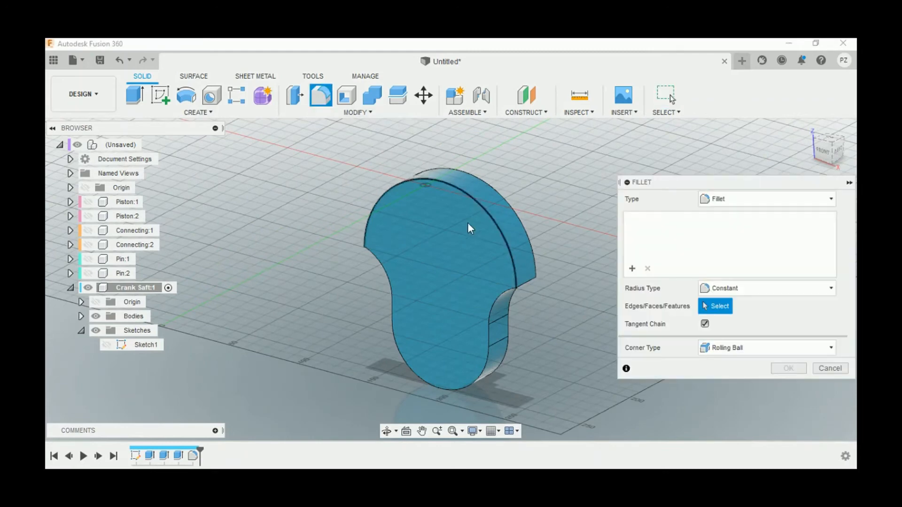
click(526, 281)
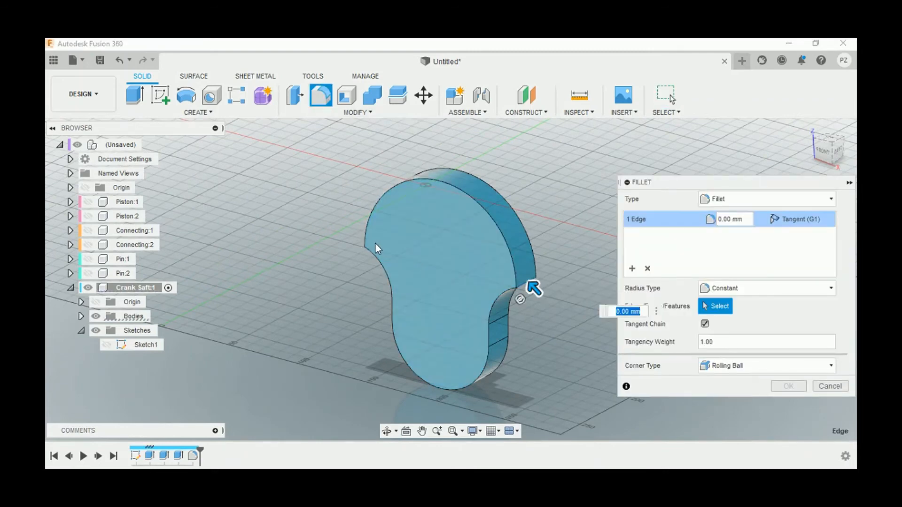
shift+middle_drag(375, 243, 413, 286)
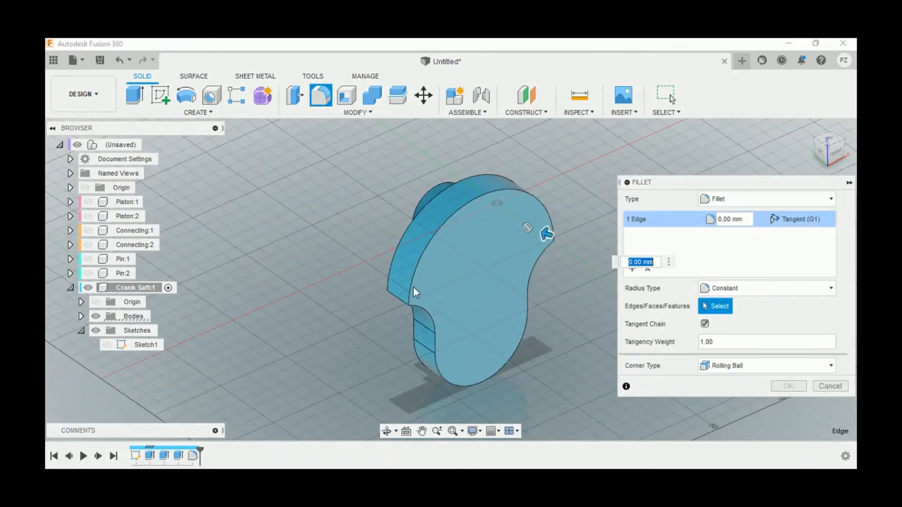
click(399, 298)
text(25)
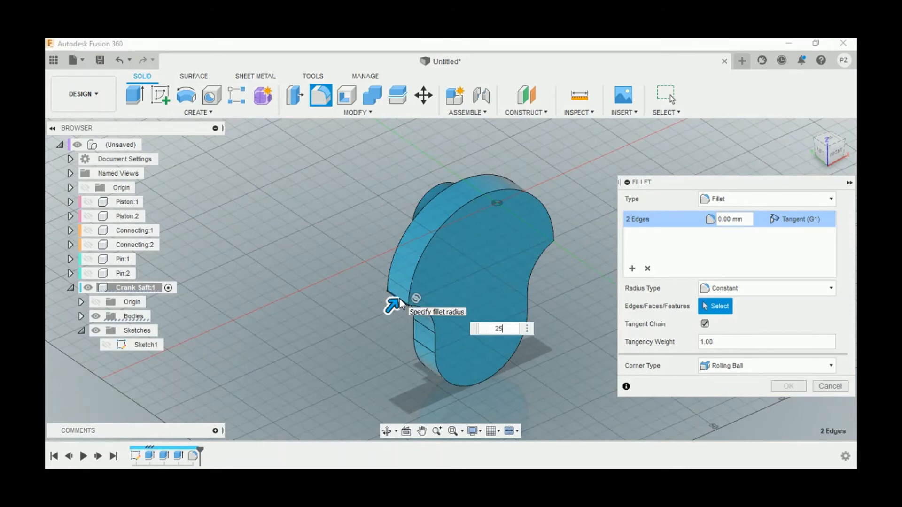
key(Return)
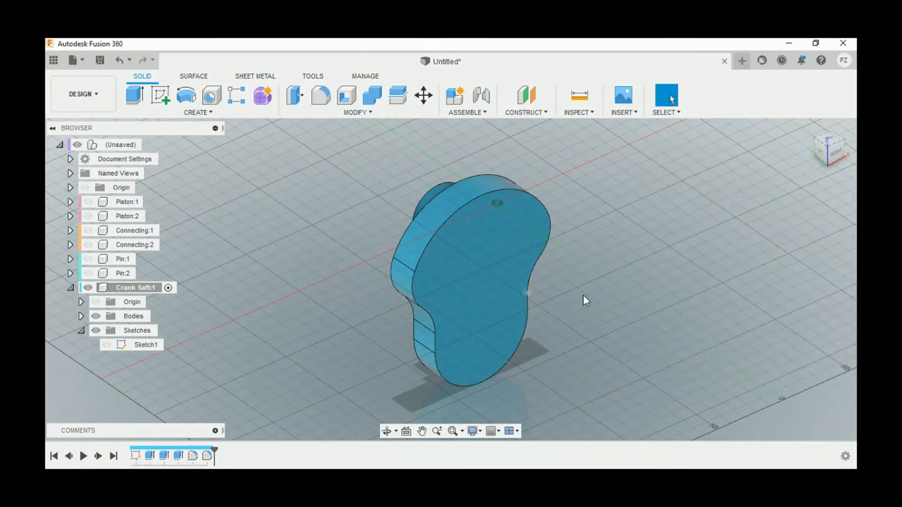
Step: Fillet the outline edges of both flat faces of the crank web with a 2.5 mm radius
shift+middle_drag(583, 295, 456, 292)
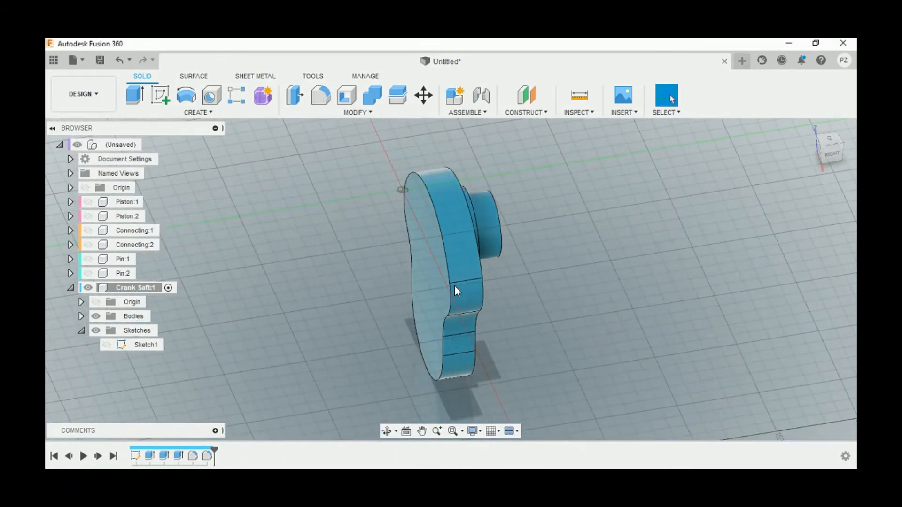
click(321, 95)
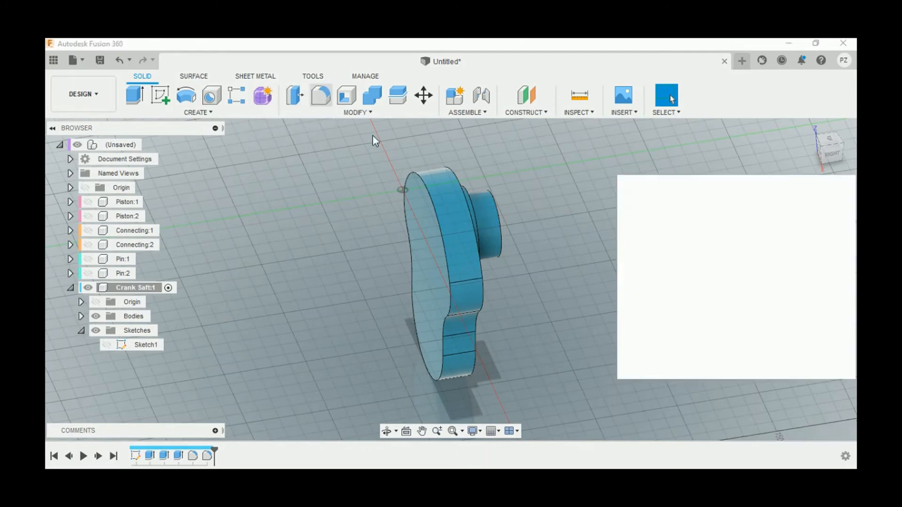
click(437, 220)
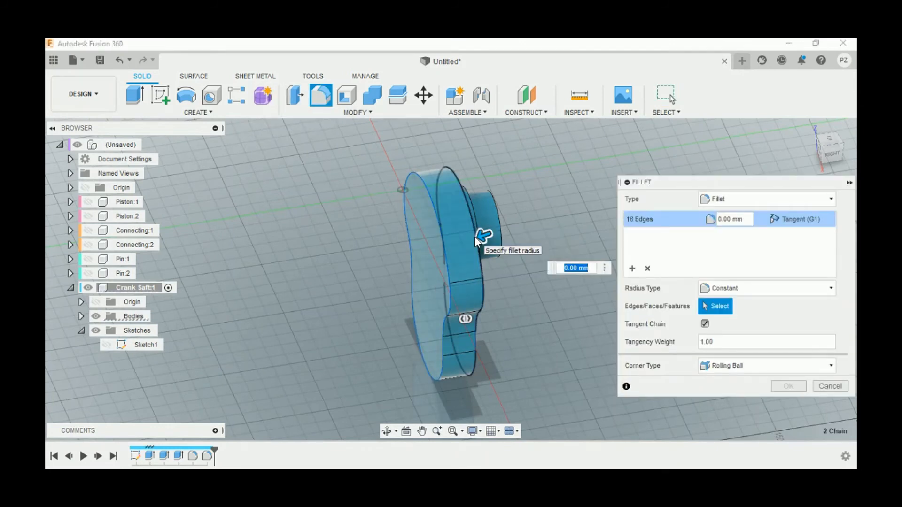
text(2.5)
key(Return)
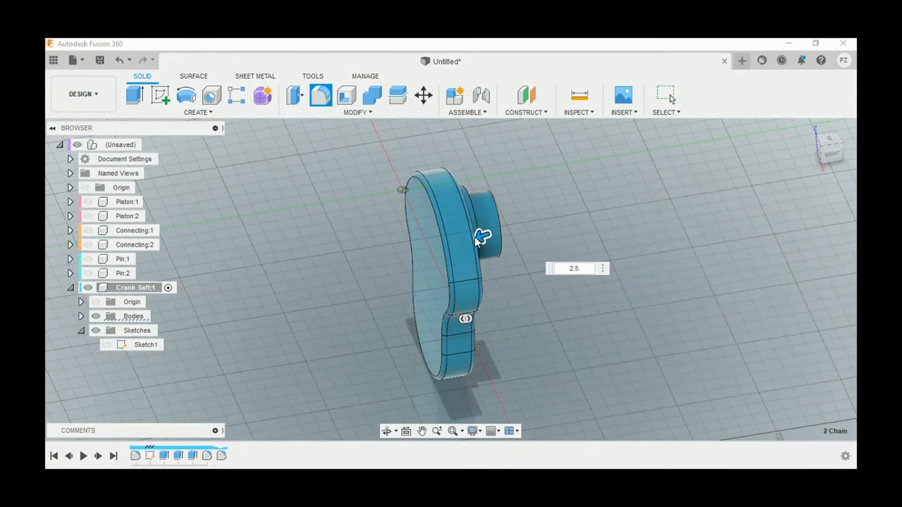
Step: Fillet the collar's base and outer edges and the shaft stub's base edge with a 1.5 mm radius
click(320, 96)
shift+middle_drag(508, 233, 465, 238)
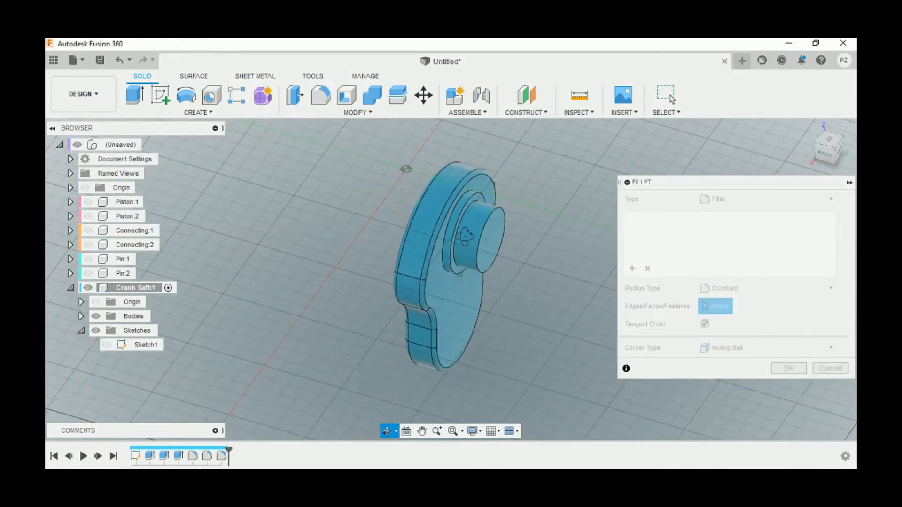
scroll(463, 241, up, 3)
click(430, 256)
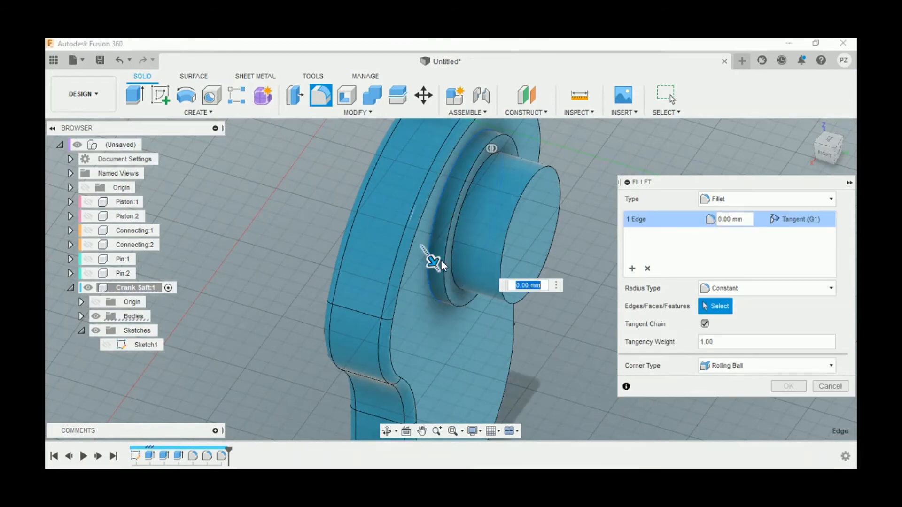
text(1.5)
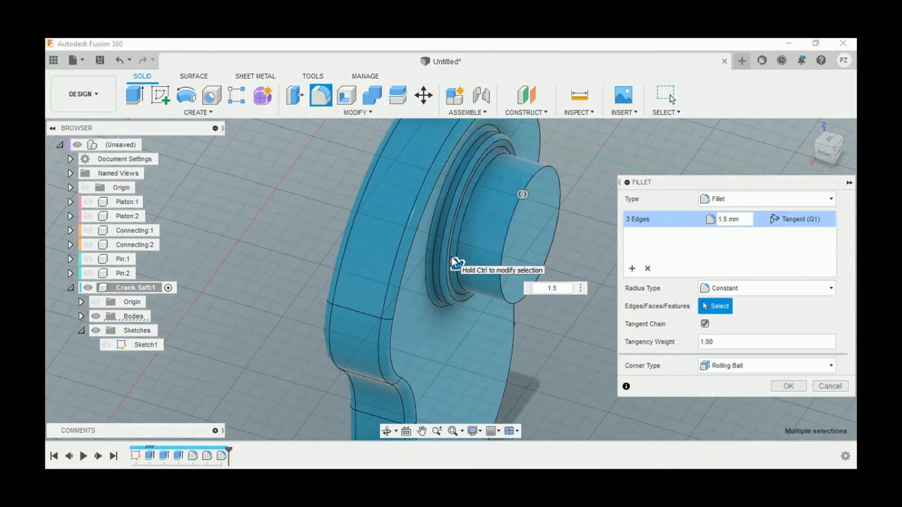
key(Return)
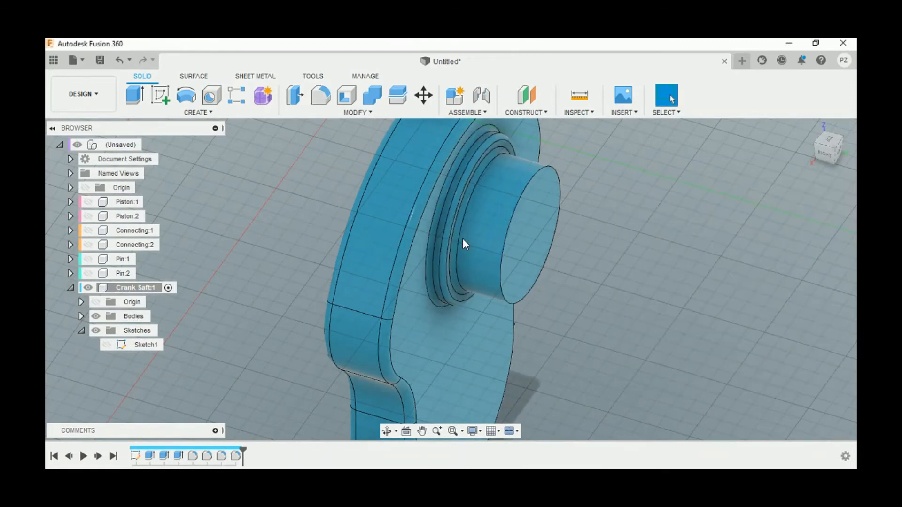
Step: Mirror the crank web body as a new body across the origin plane parallel to its flat faces
scroll(462, 239, down, 3)
click(811, 127)
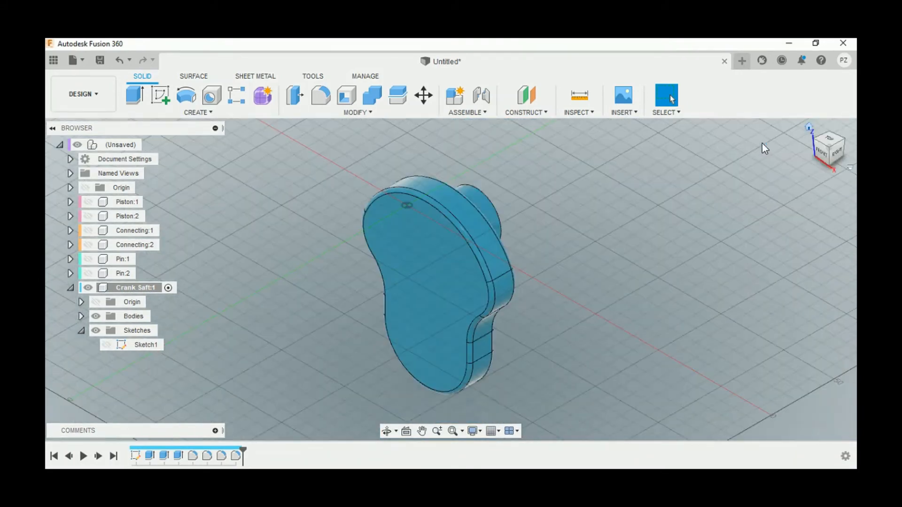
click(222, 114)
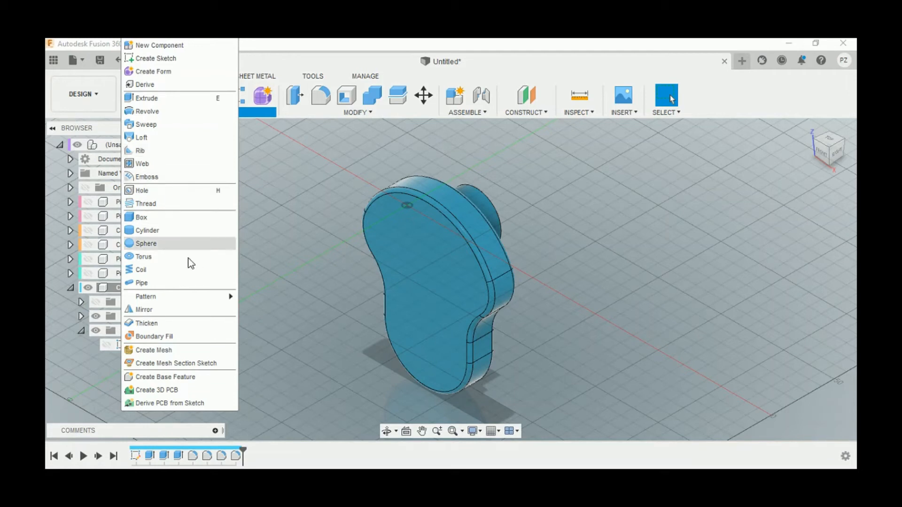
click(179, 309)
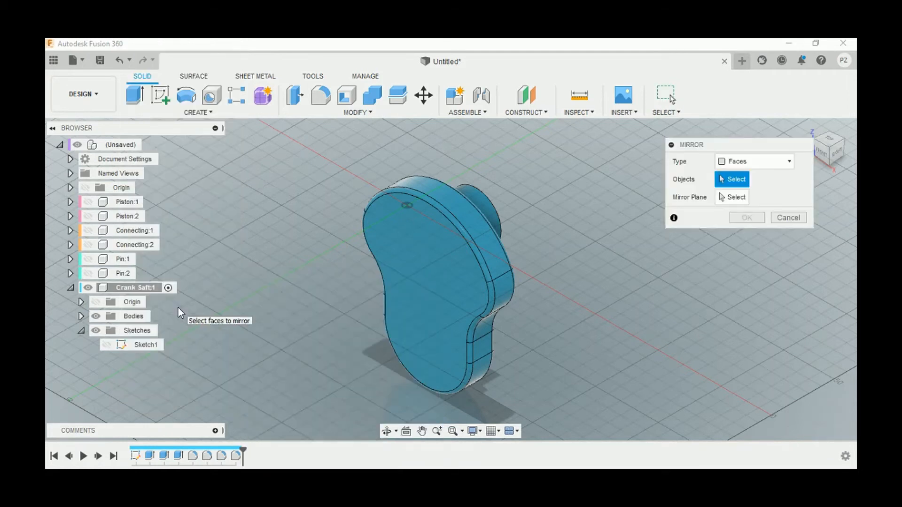
click(719, 160)
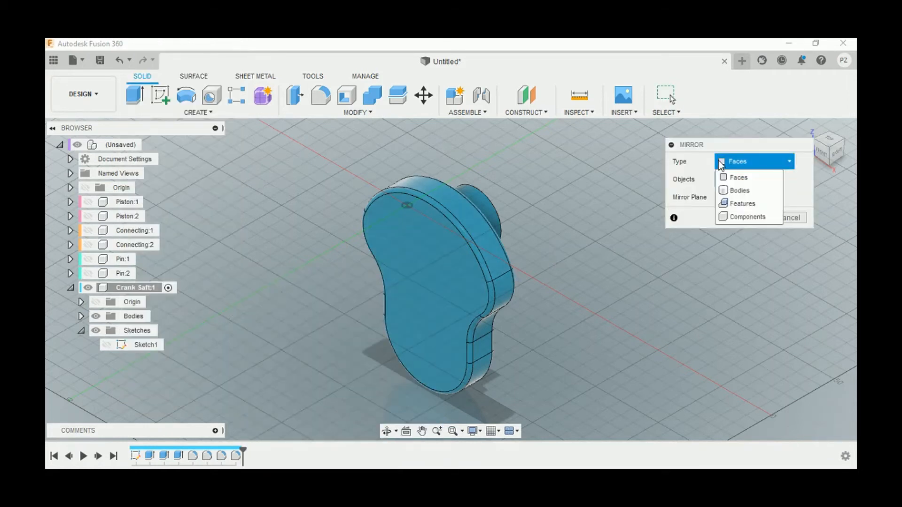
click(740, 191)
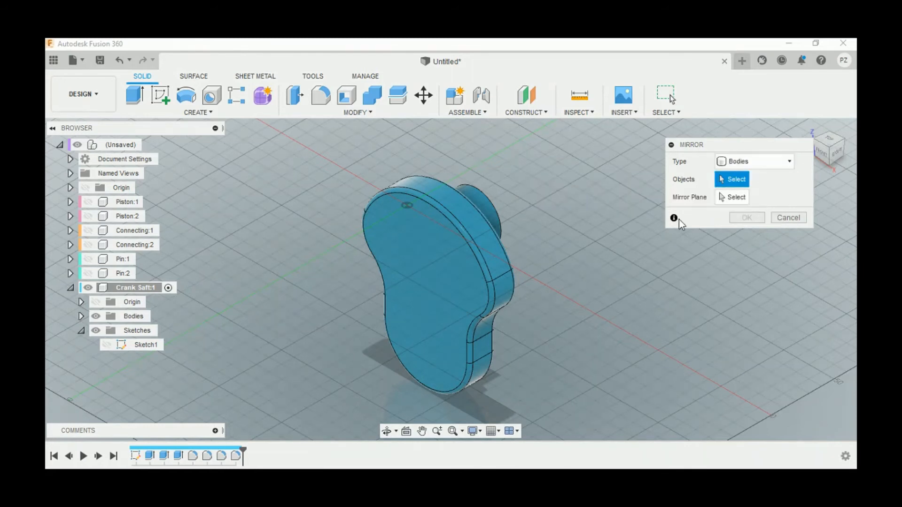
click(485, 286)
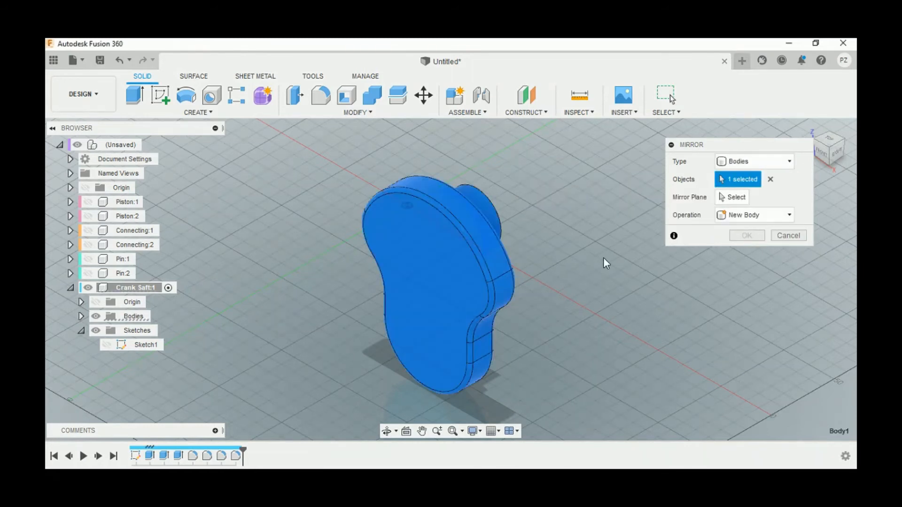
click(719, 202)
click(439, 177)
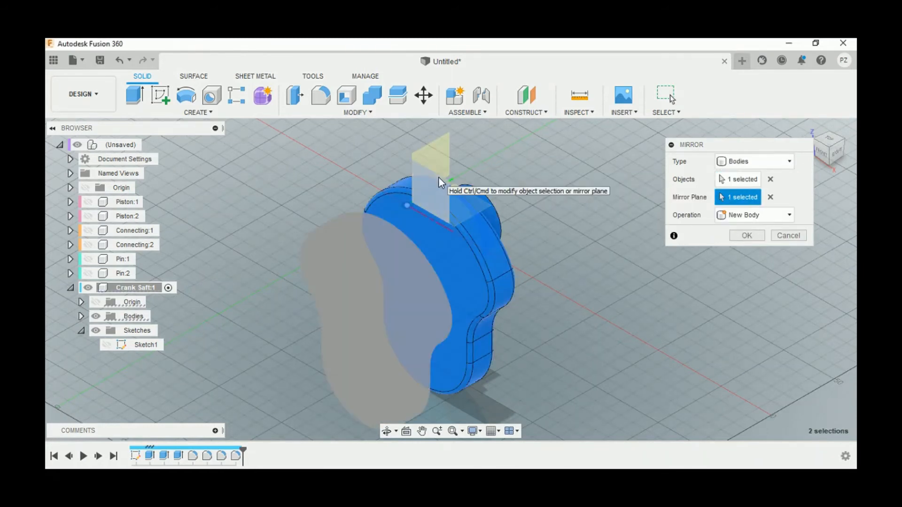
click(751, 236)
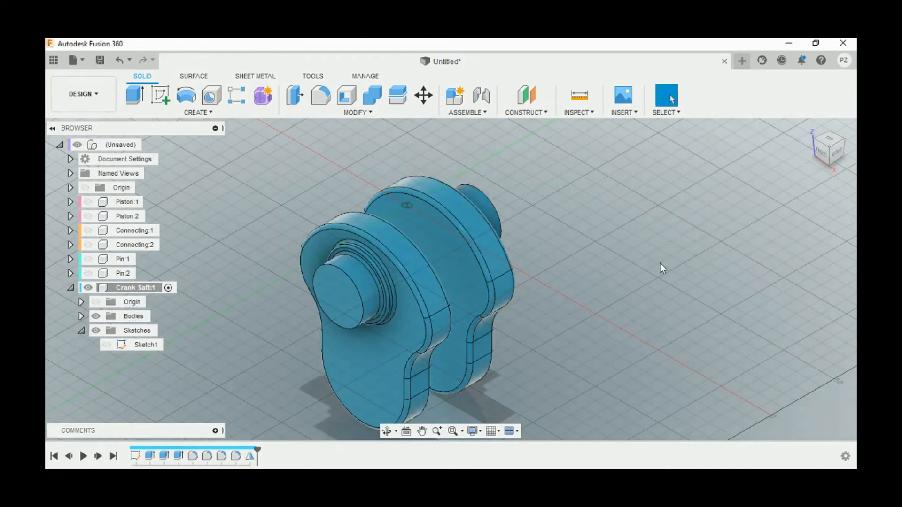
Step: Show Sketch1 and set up a two-sided extrusion of its lower circle, extending side 1 to the original web body
shift+middle_drag(579, 280, 548, 272)
click(106, 347)
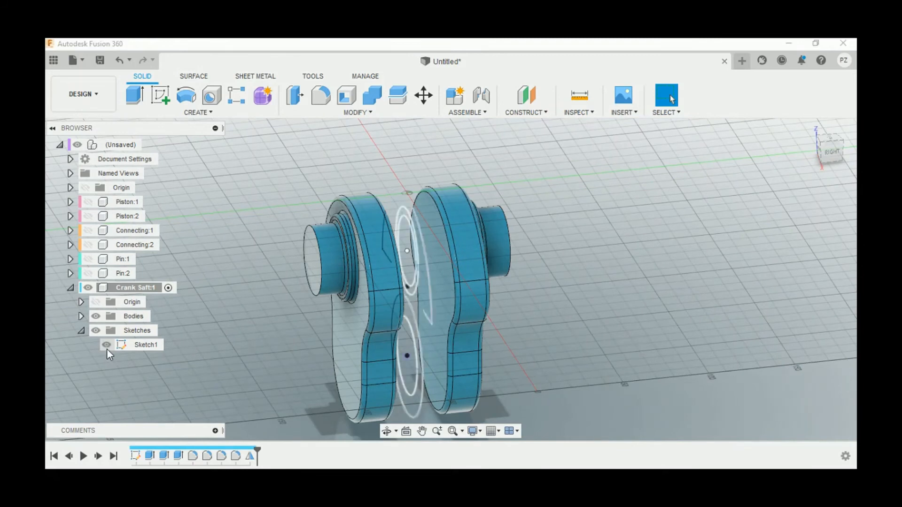
click(136, 109)
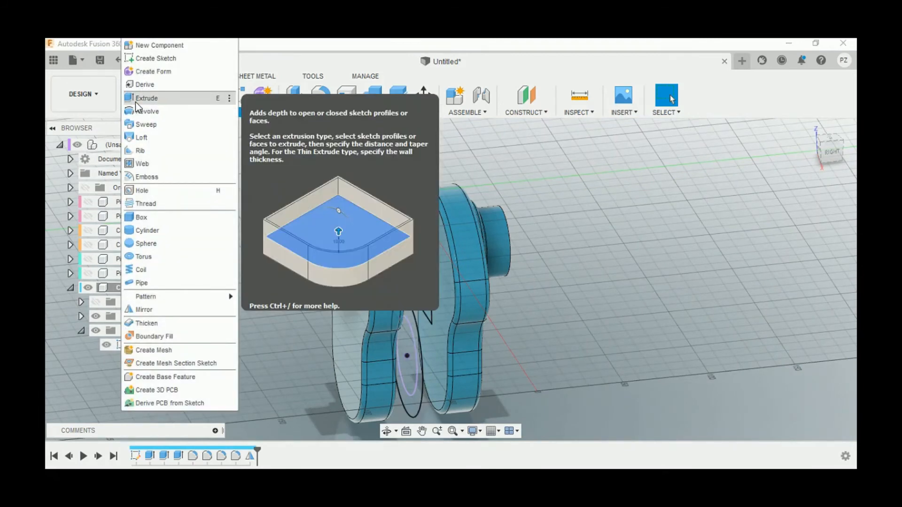
click(137, 100)
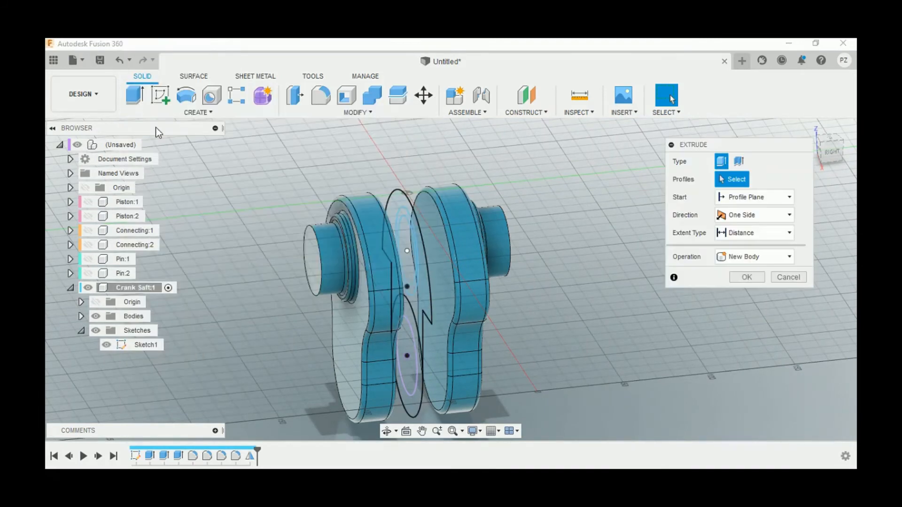
click(405, 374)
click(739, 216)
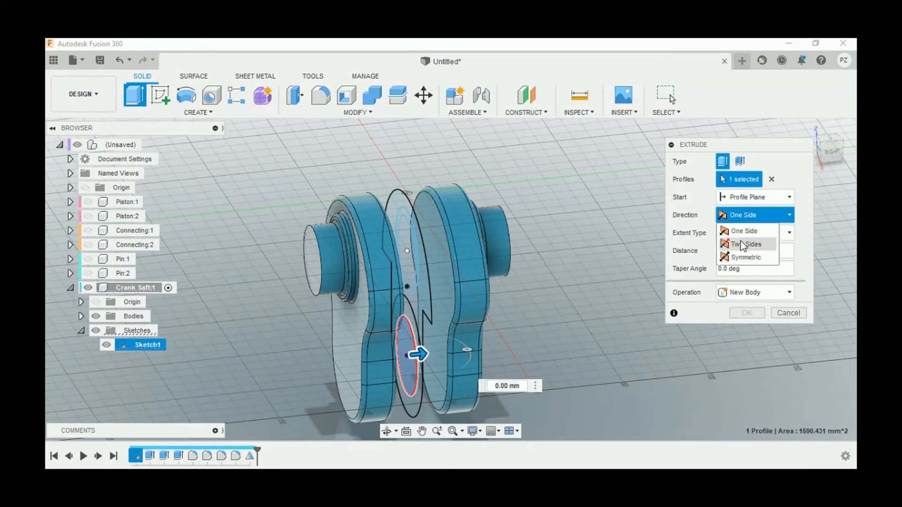
click(741, 242)
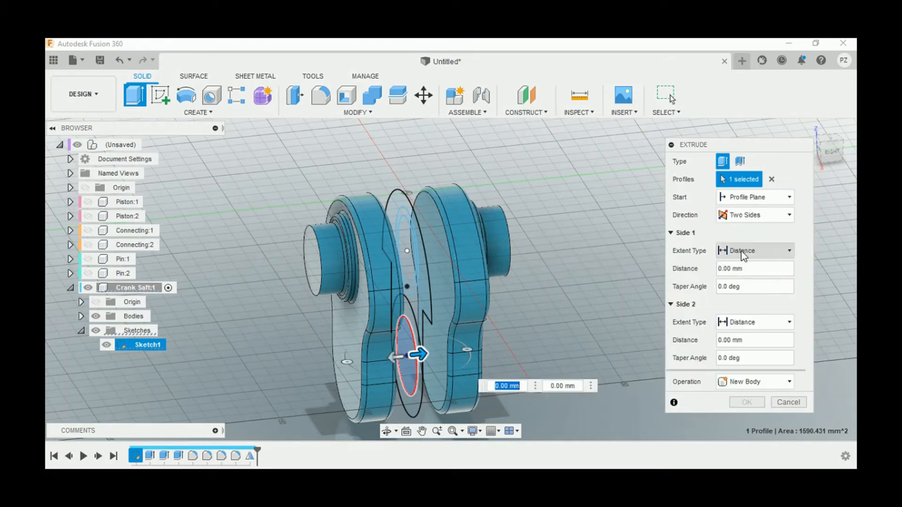
click(742, 251)
click(742, 251)
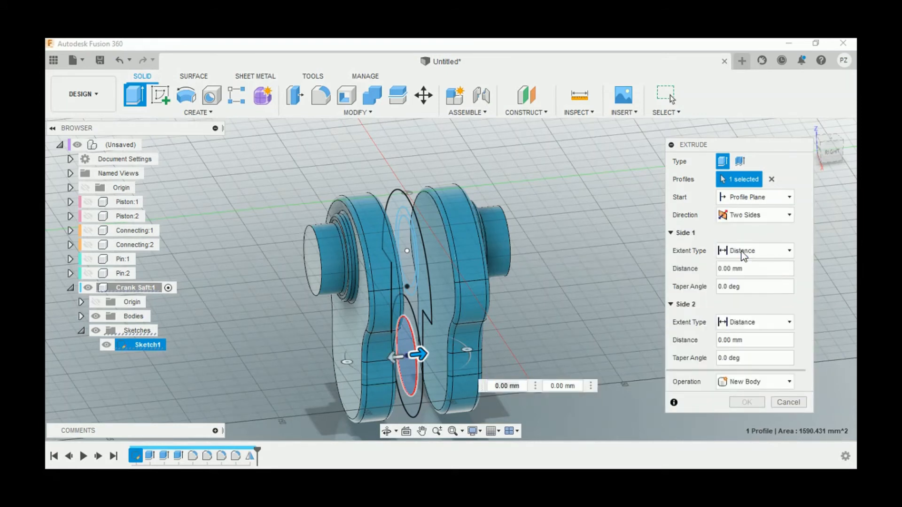
click(743, 253)
click(736, 277)
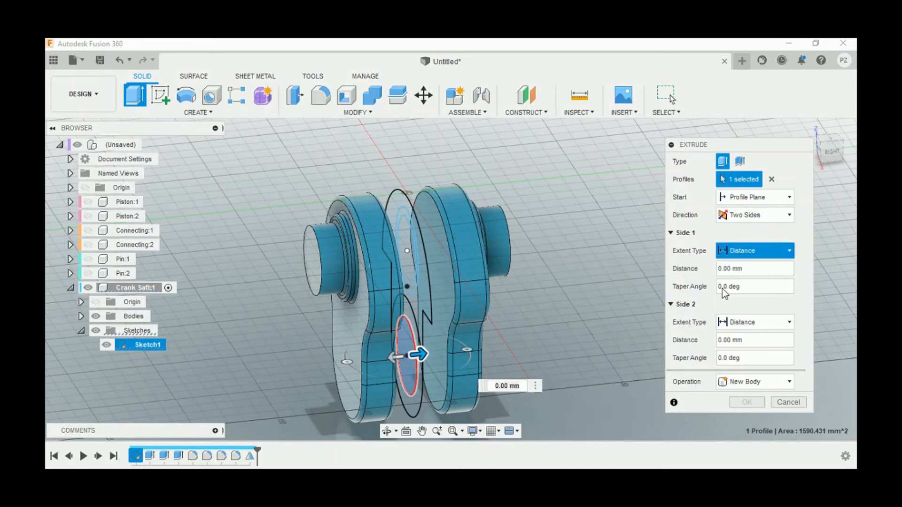
click(436, 349)
Step: Extend side 2 of the crank pin extrusion to the other web's inner face, join it to the webs, and hide Sketch1
shift+middle_drag(475, 344, 570, 351)
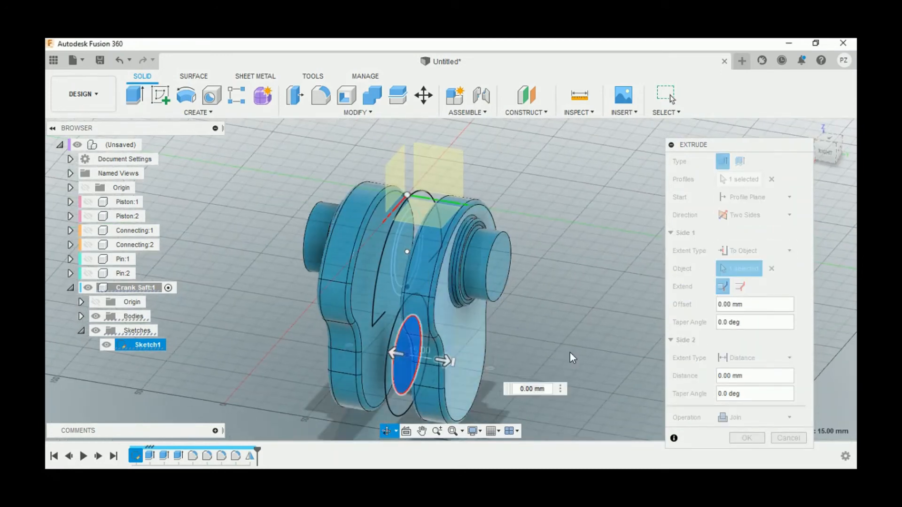
click(752, 358)
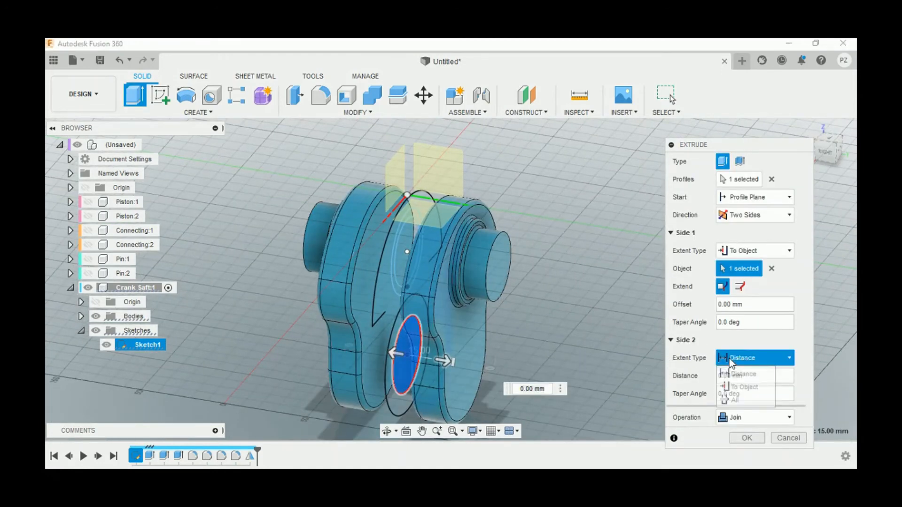
click(741, 387)
click(372, 357)
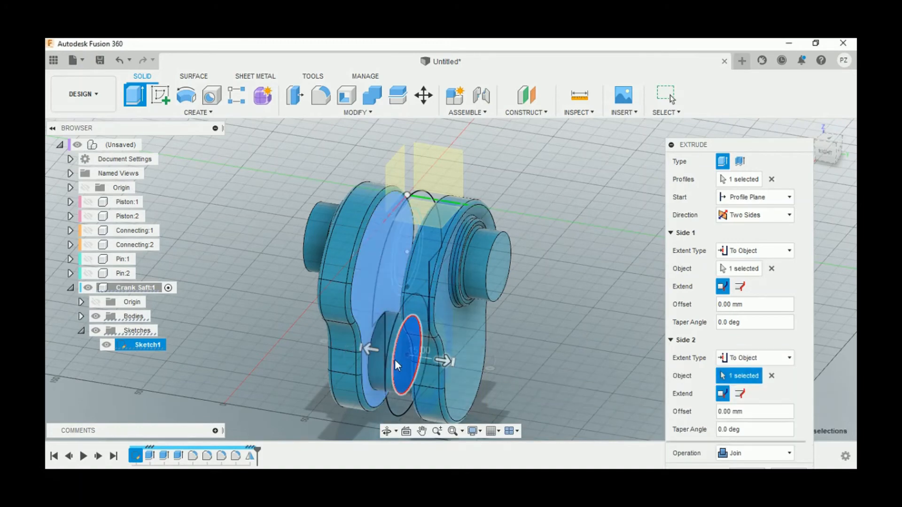
shift+middle_drag(524, 362, 556, 374)
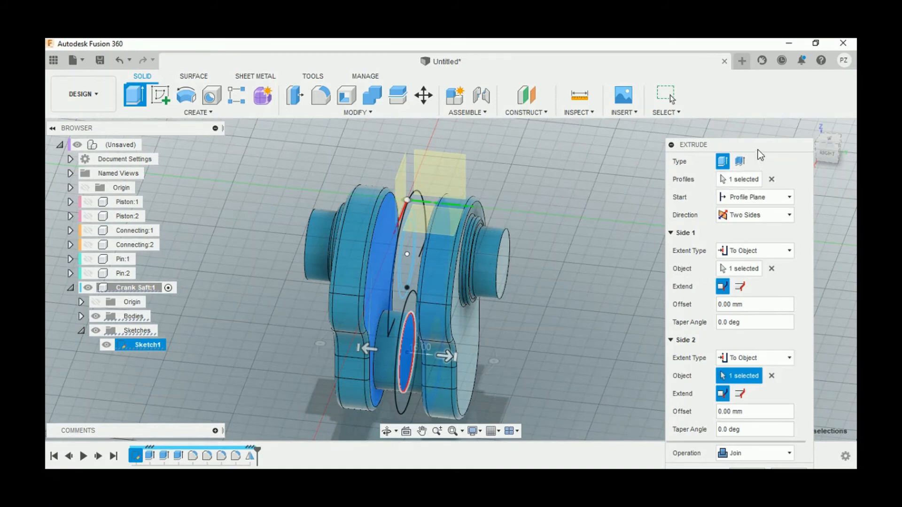
drag(757, 149, 756, 102)
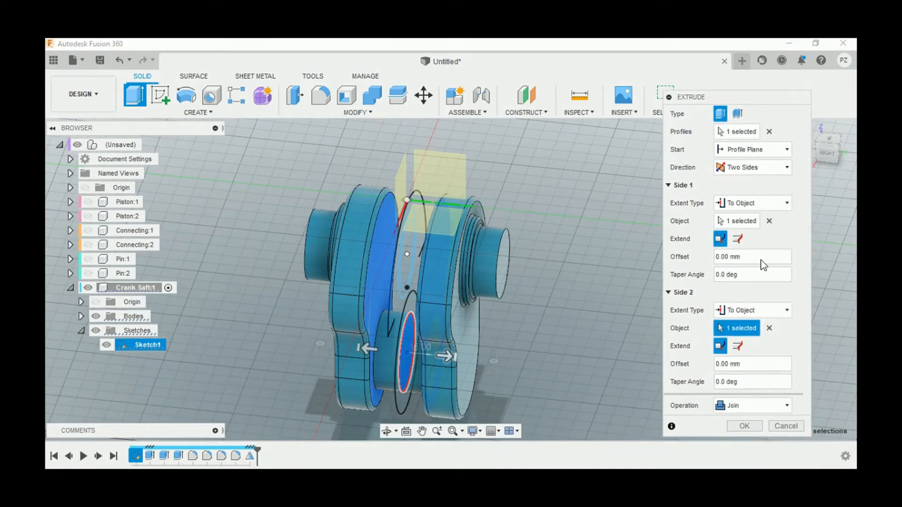
click(744, 426)
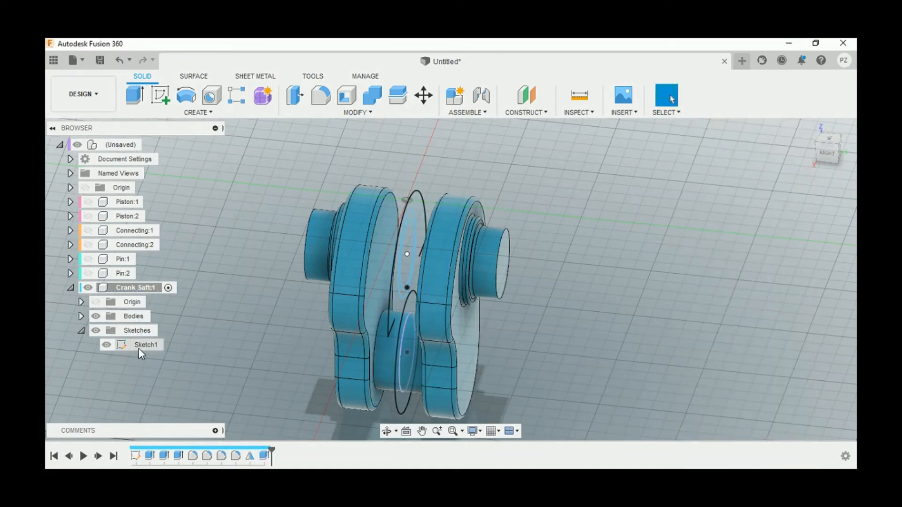
click(106, 345)
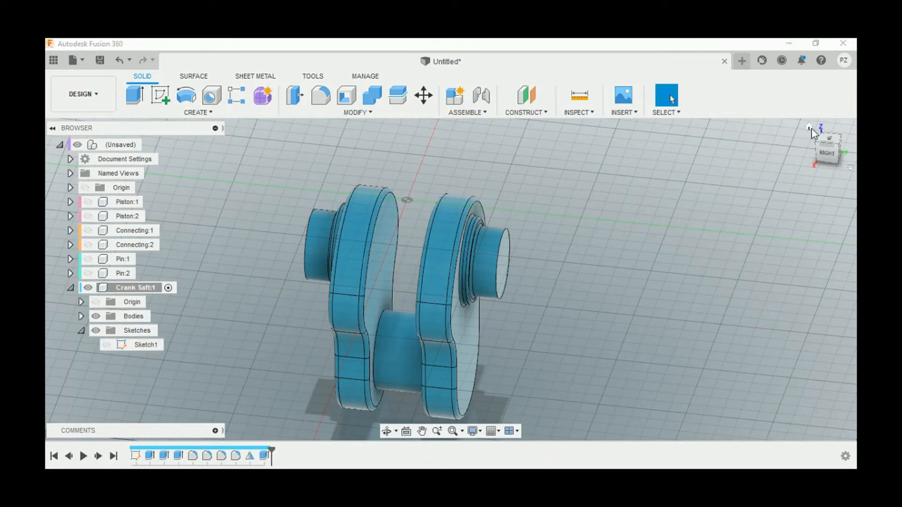
click(812, 131)
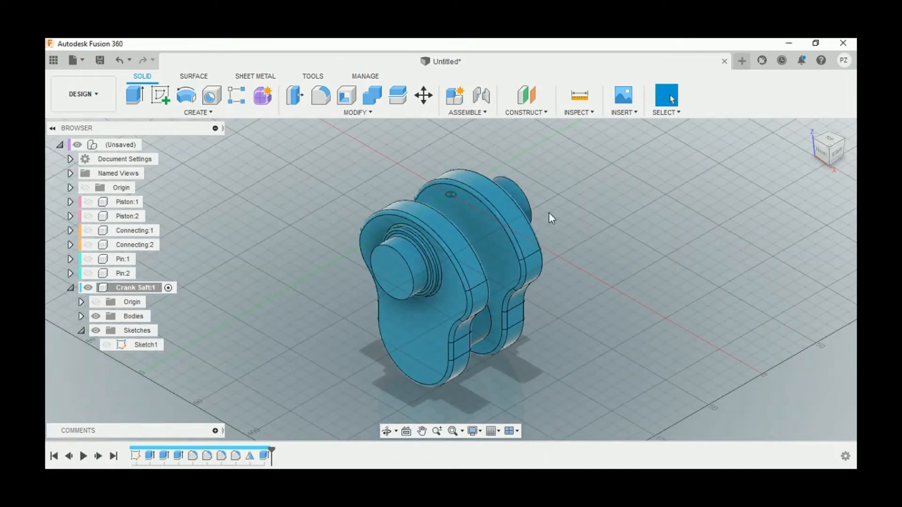
Step: Set up a rectangular pattern of bodies with the joined crank body as the object and the Y axis as its direction
click(236, 98)
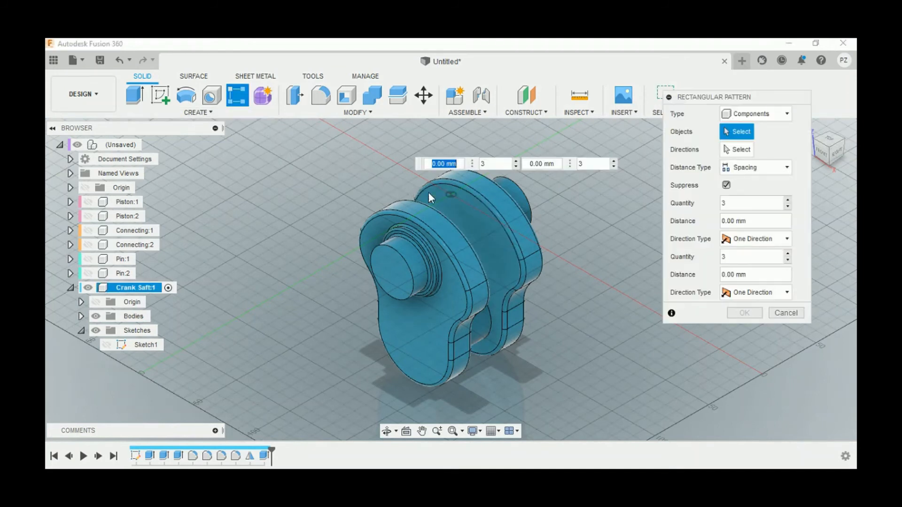
click(726, 117)
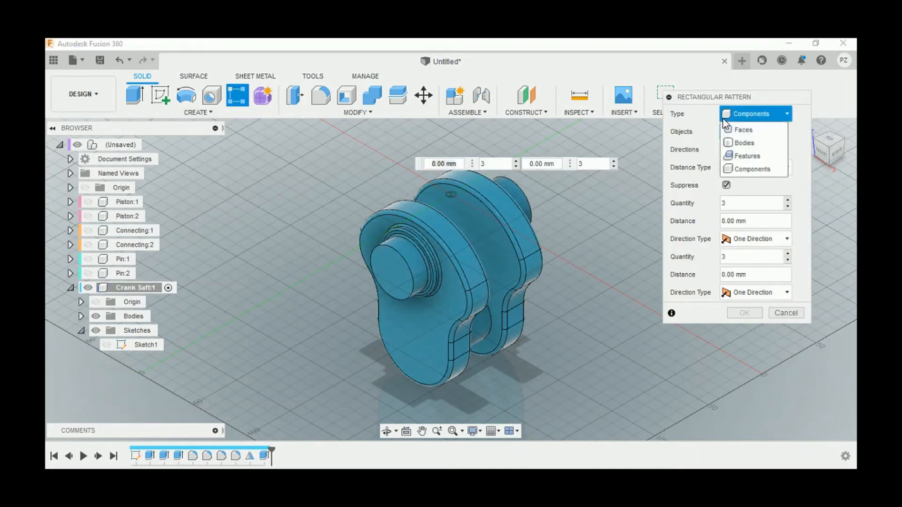
click(744, 143)
click(509, 227)
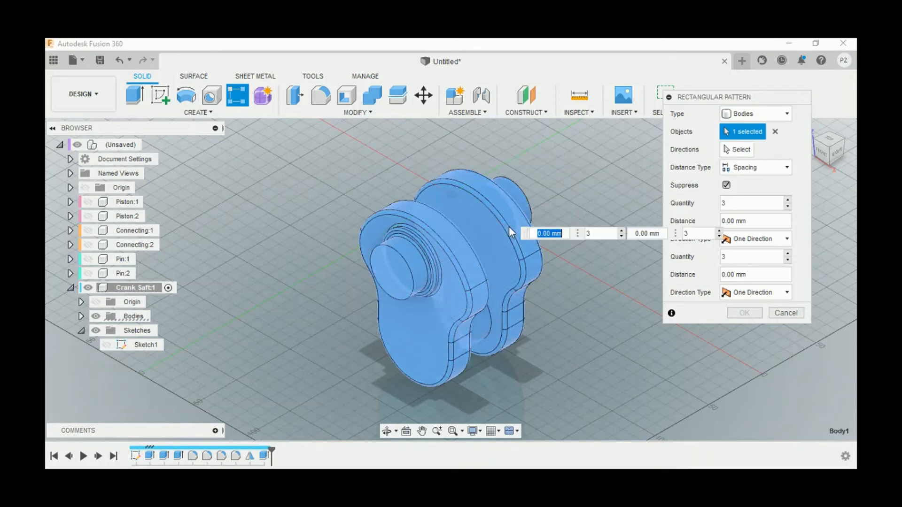
click(737, 149)
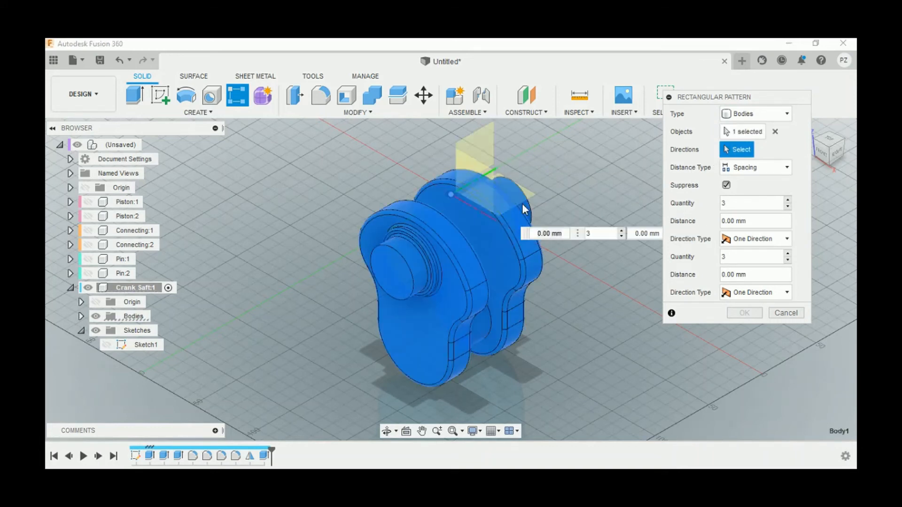
click(494, 171)
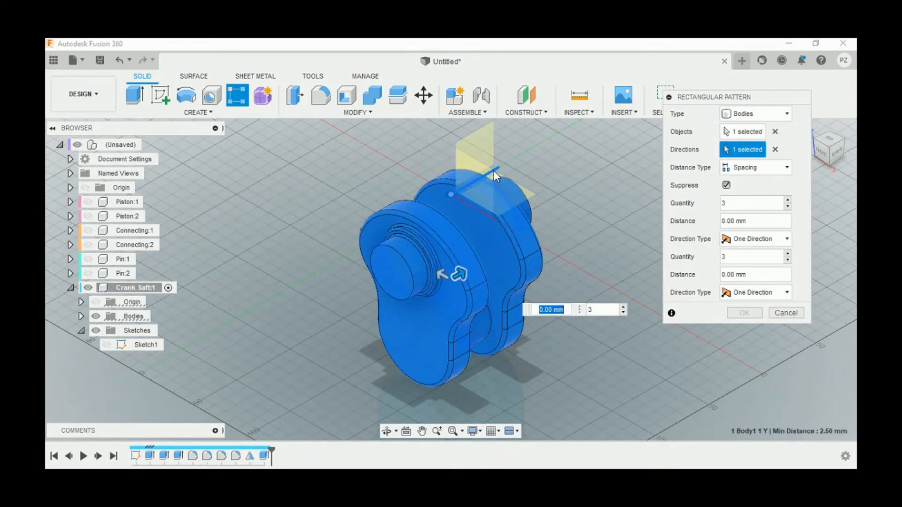
Step: Set the pattern spacing to 110 mm and the quantity to 2, and create the second crank throw
click(839, 154)
drag(470, 279, 632, 279)
scroll(377, 214, down, 2)
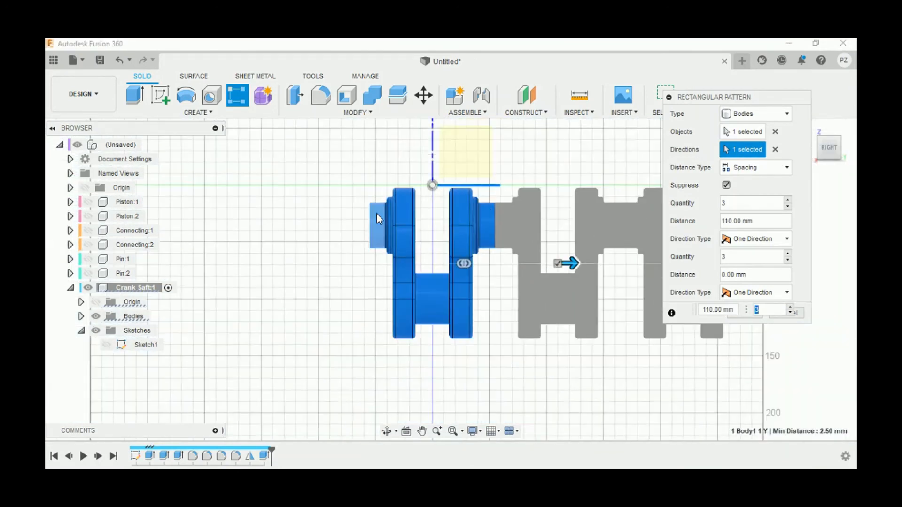
scroll(572, 221, up, 3)
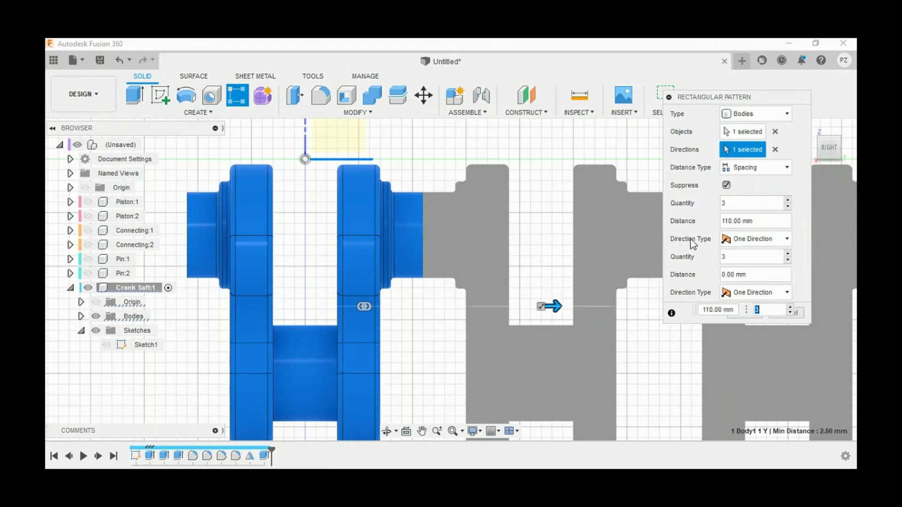
click(816, 133)
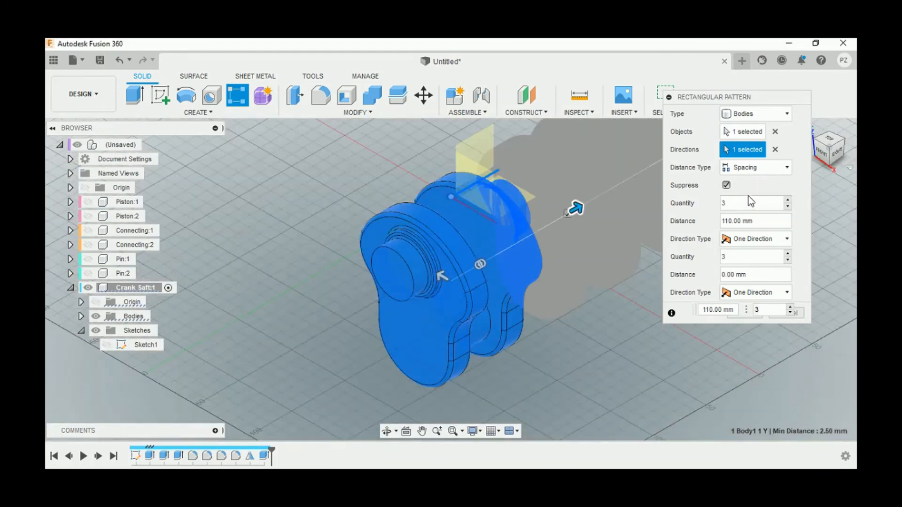
click(790, 314)
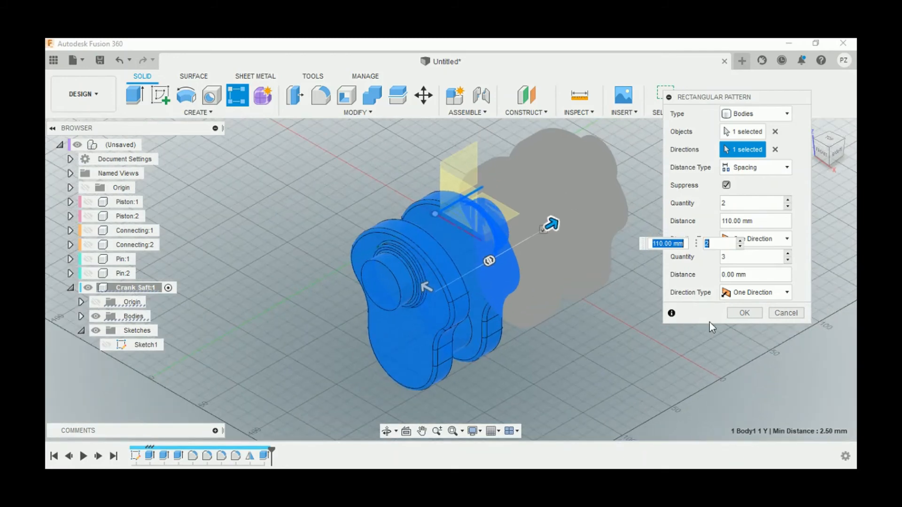
click(738, 314)
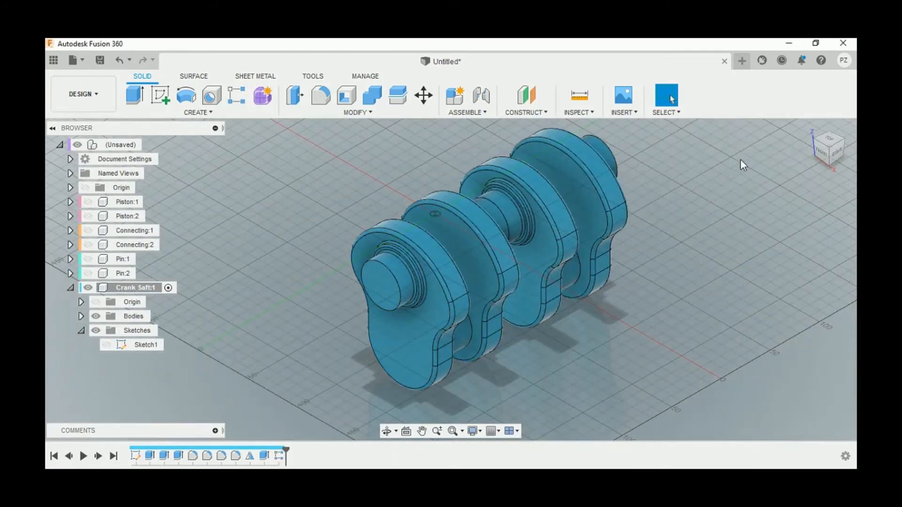
click(809, 127)
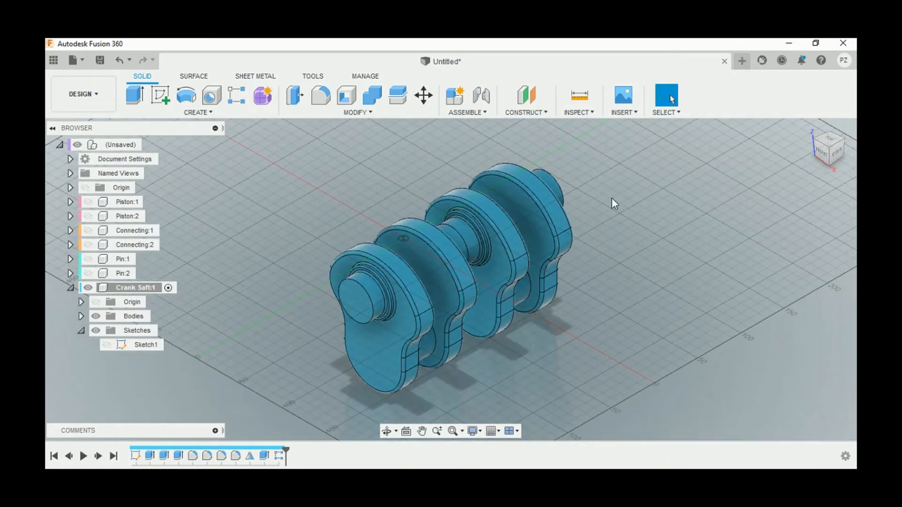
Step: Rotate the patterned crank body 180 degrees about the shaft axis
click(427, 97)
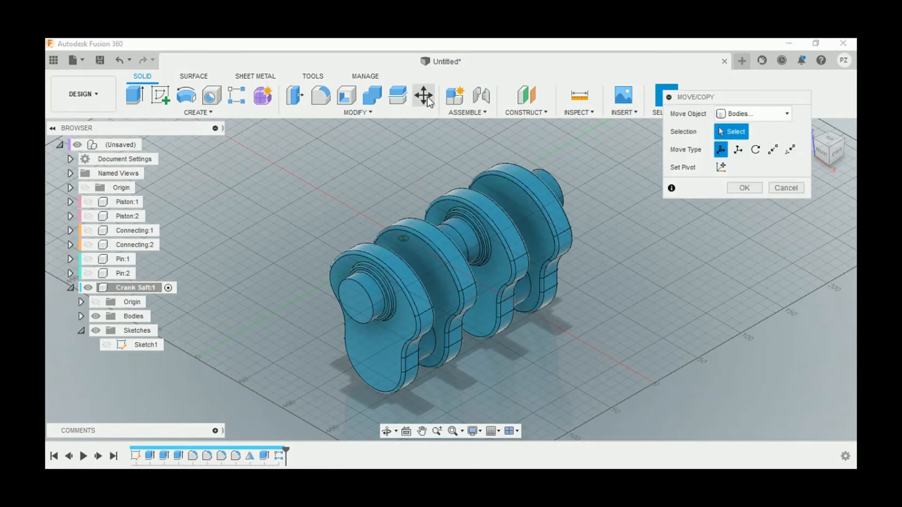
click(468, 226)
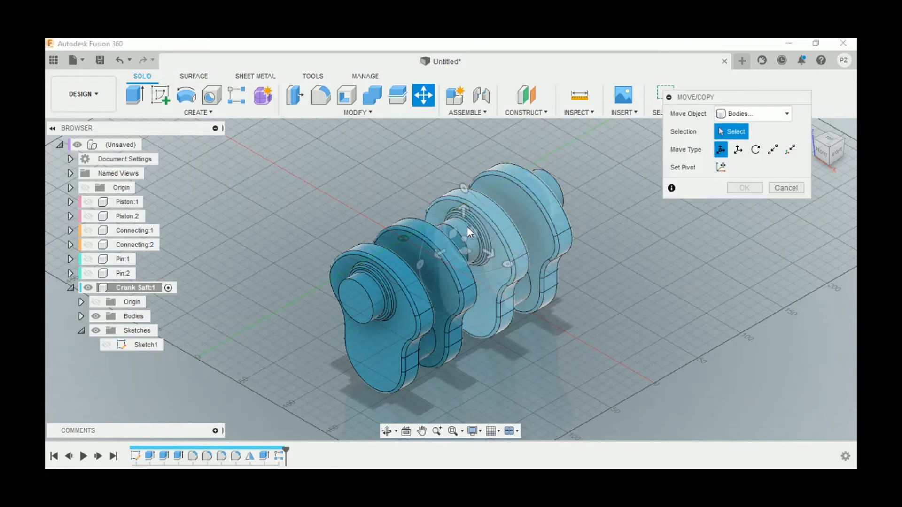
click(467, 226)
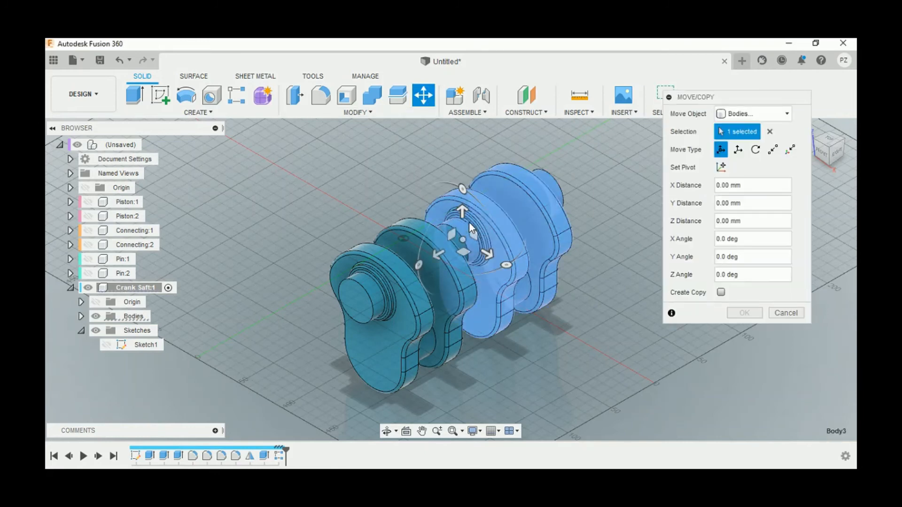
drag(463, 189, 503, 281)
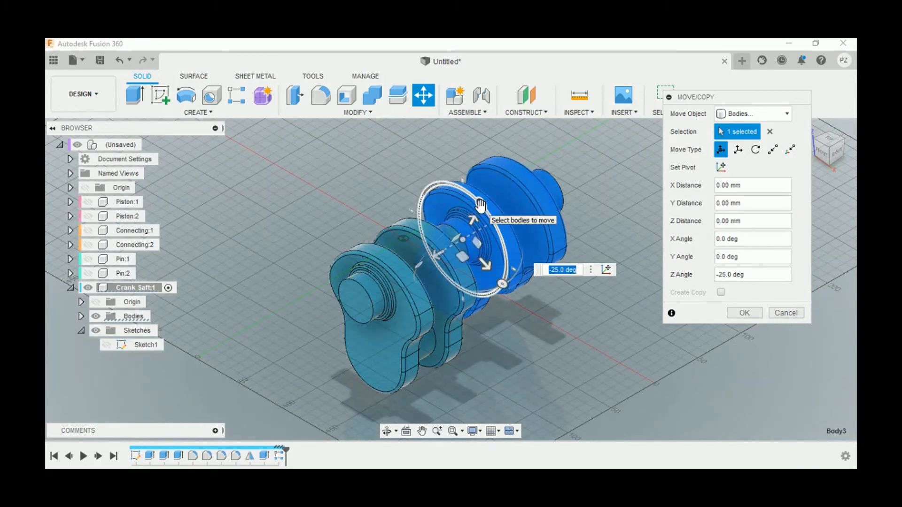
text(180)
key(Return)
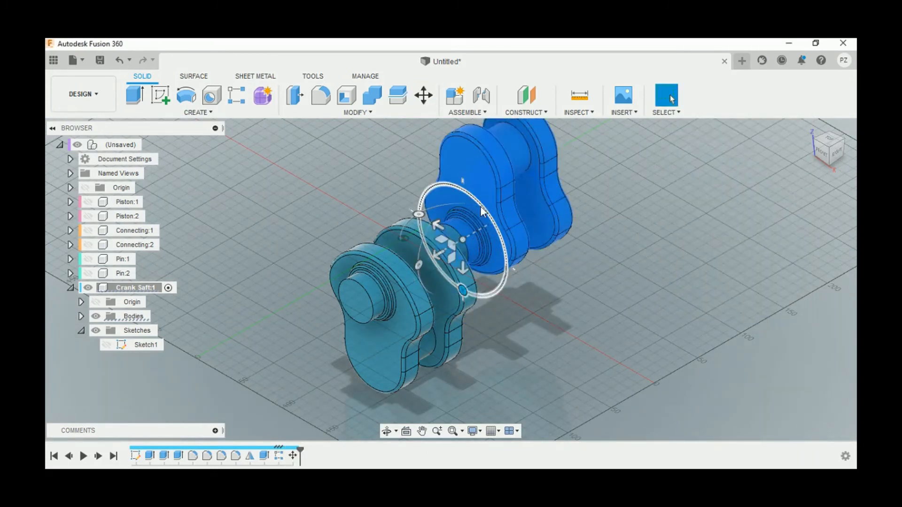
scroll(478, 233, down, 2)
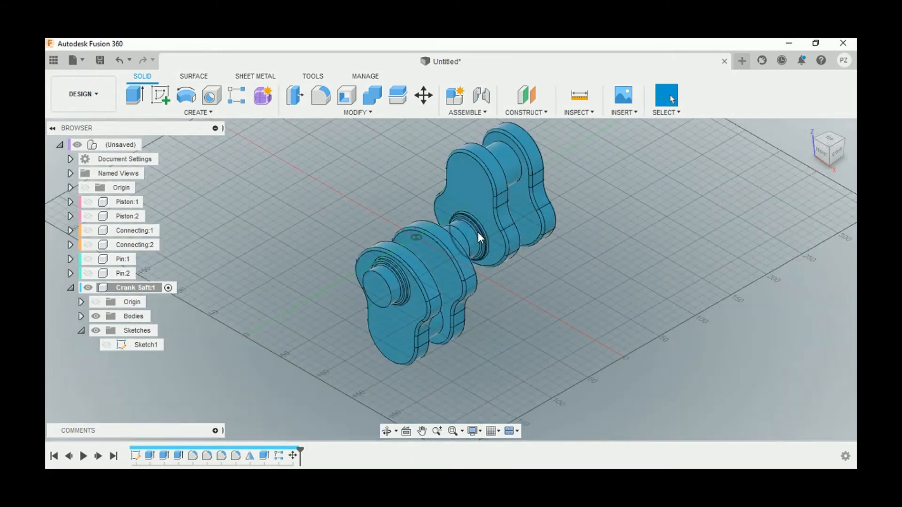
Step: Combine Body1 and Body3 of the Crank Saft component into one body with the Join operation
click(81, 330)
click(81, 317)
click(120, 331)
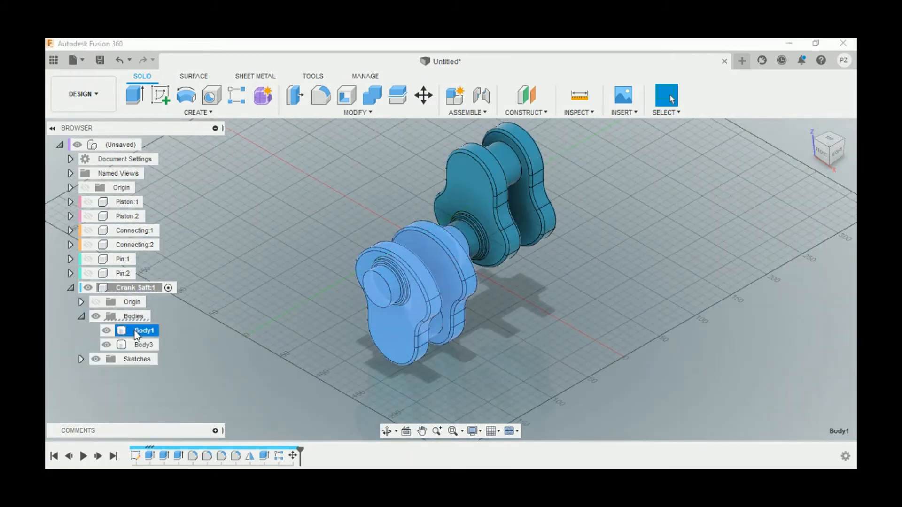
click(140, 344)
click(268, 321)
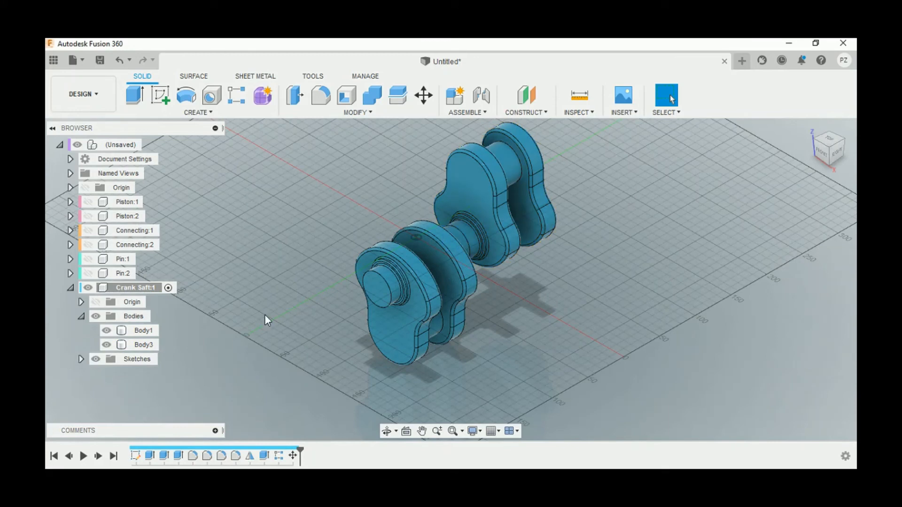
click(370, 98)
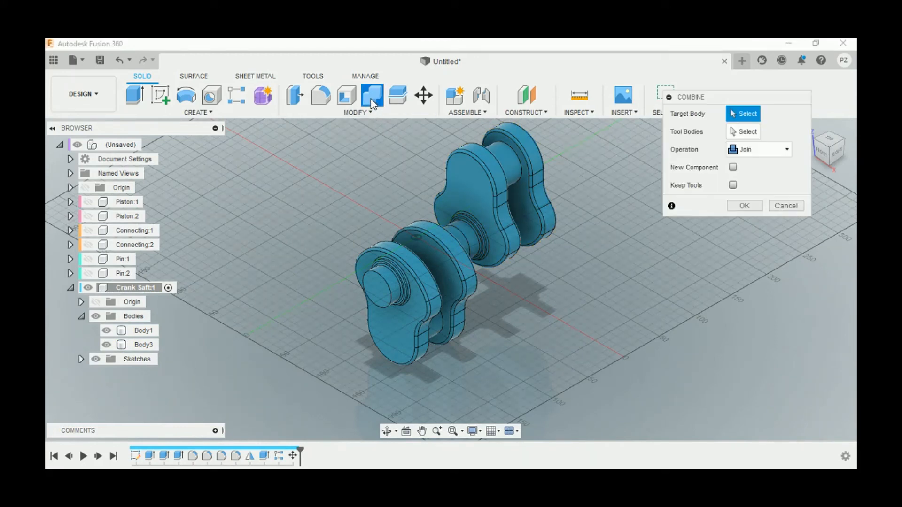
click(411, 264)
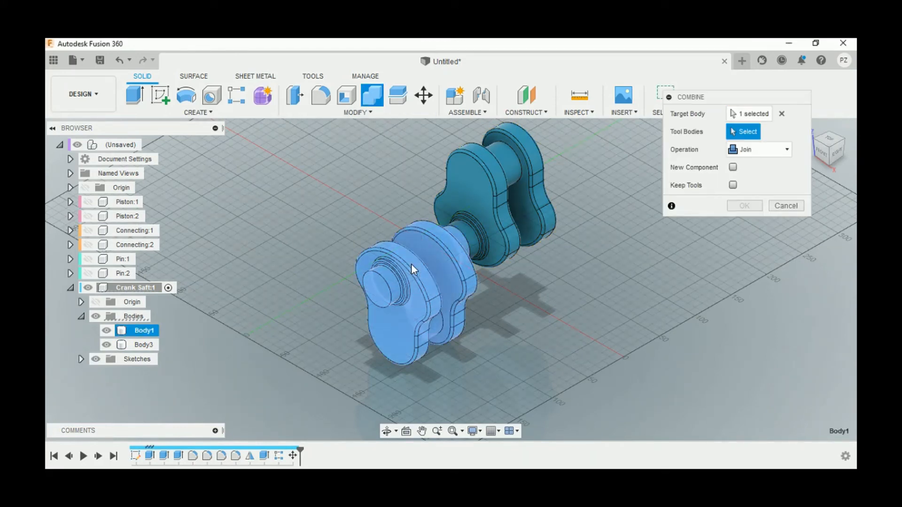
click(481, 226)
click(740, 149)
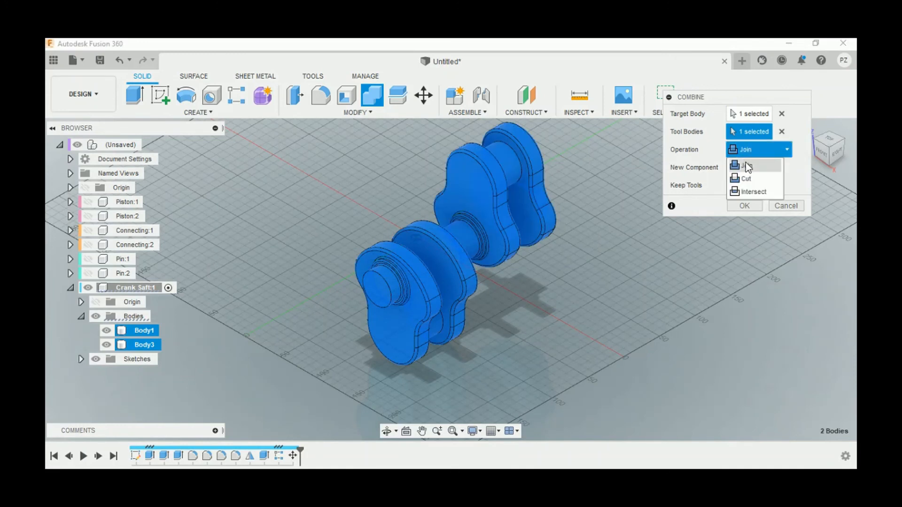
click(748, 162)
click(747, 206)
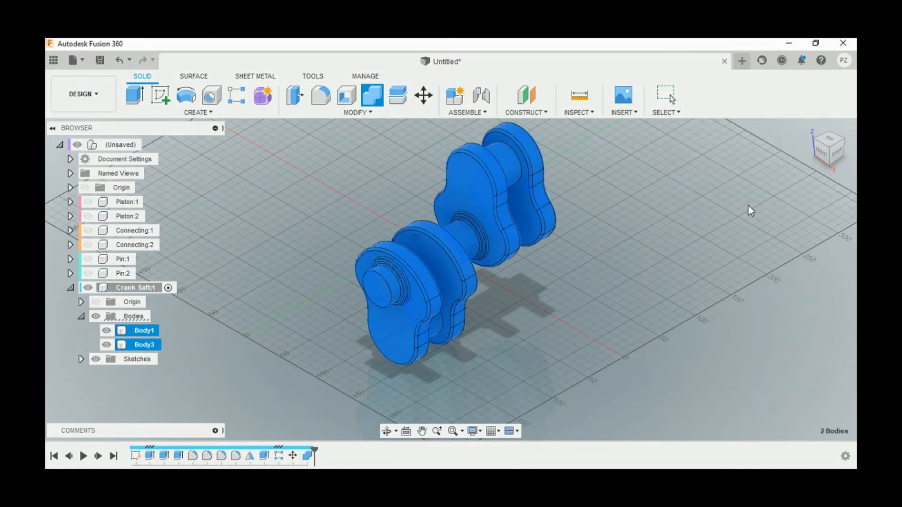
click(131, 328)
click(215, 345)
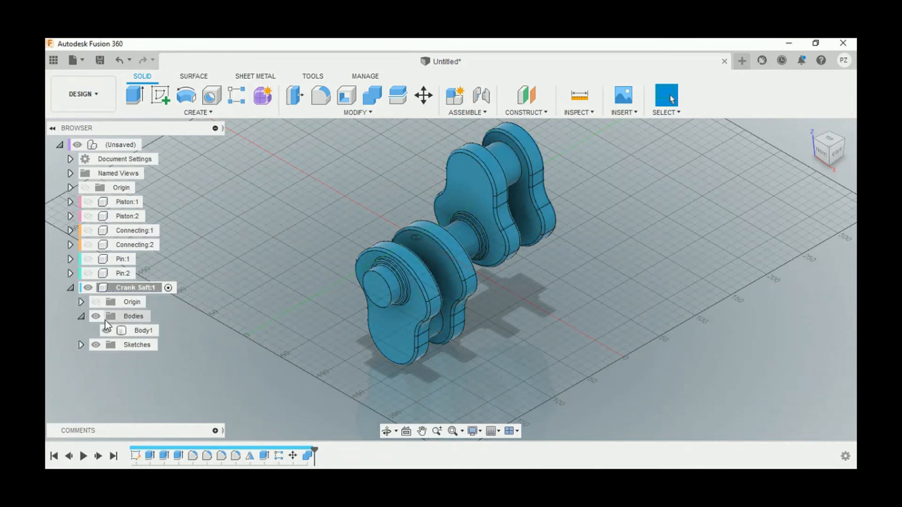
click(80, 317)
Step: Extend the crankshaft end face beside the second throw by 50 mm with Press Pull
mouse_move(360, 303)
shift+middle_down()
mouse_move(530, 269)
mouse_move(444, 269)
shift+middle_up()
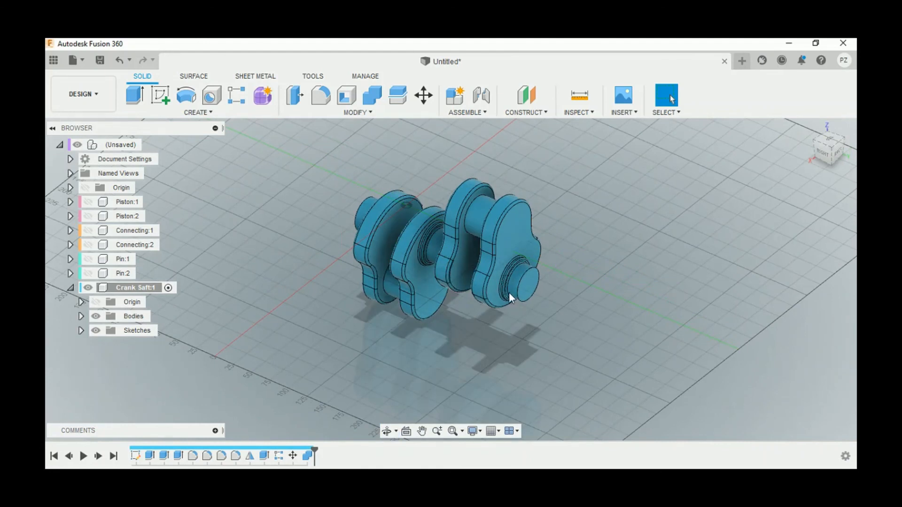
scroll(530, 285, up, 3)
click(529, 285)
right_click(529, 286)
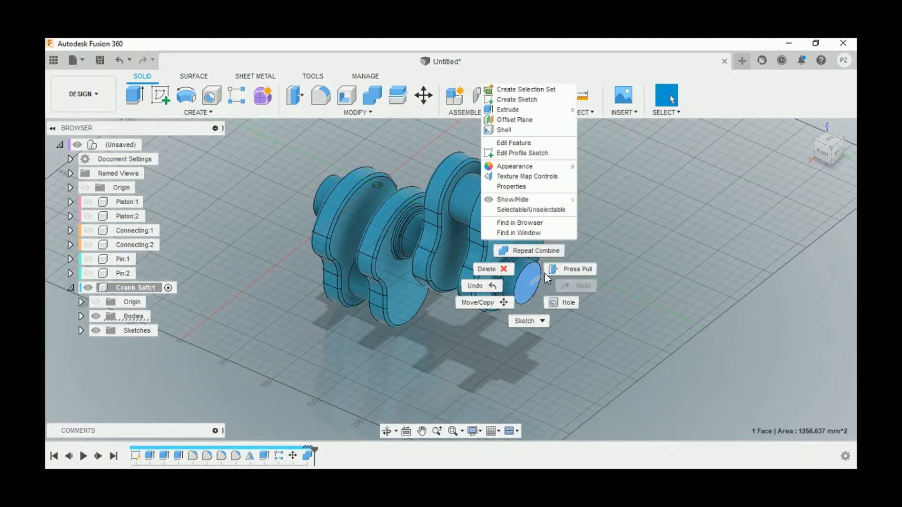
click(546, 275)
drag(542, 292, 561, 297)
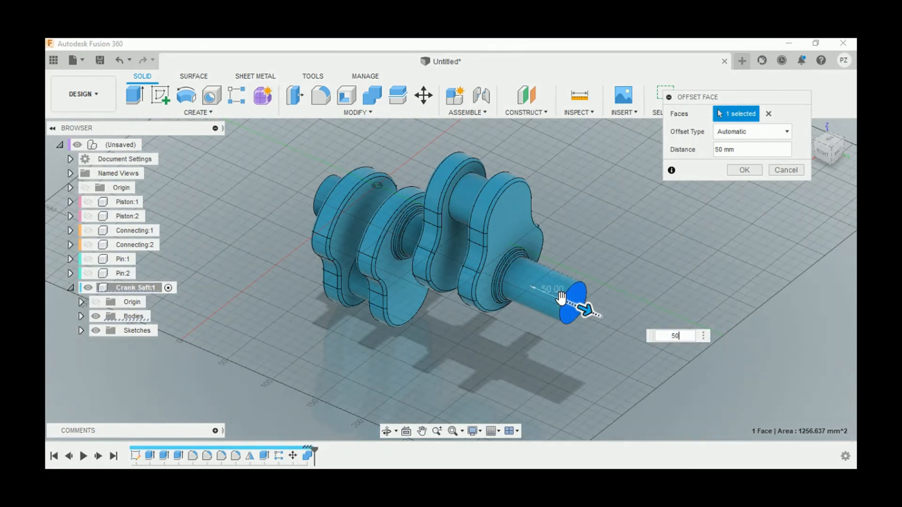
key(Return)
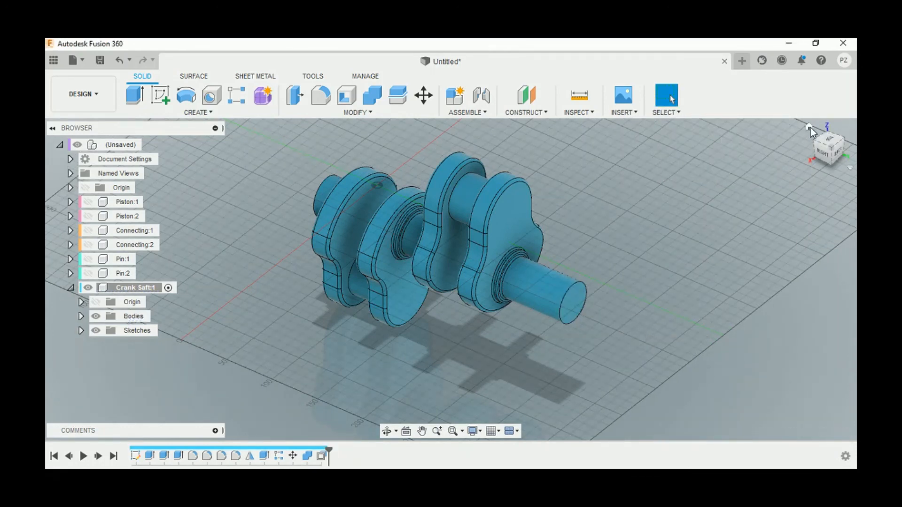
Step: Activate the top-level assembly and show both pistons, both connecting rods and both pins alongside the crankshaft
click(809, 127)
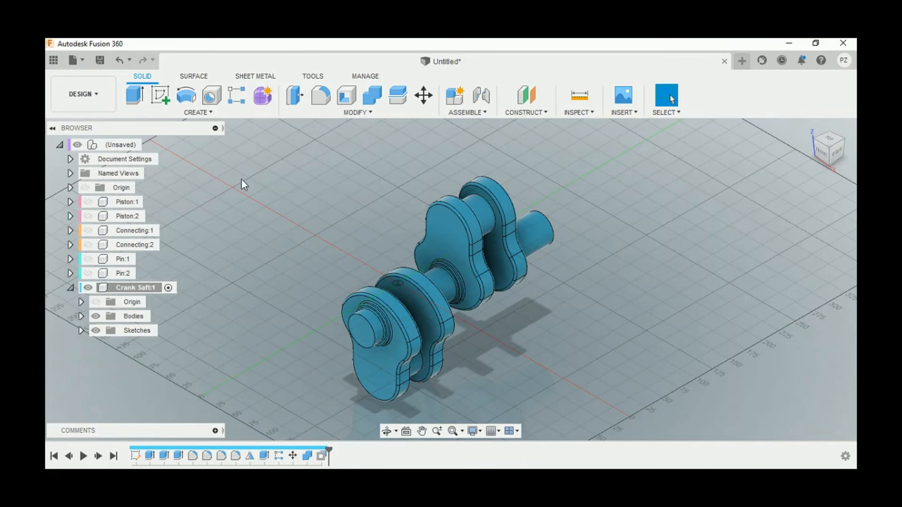
click(147, 146)
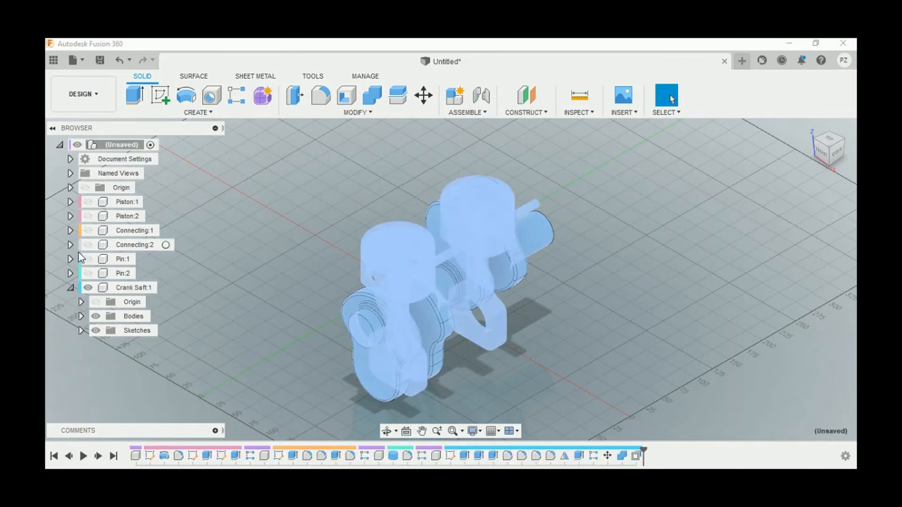
click(72, 287)
click(88, 201)
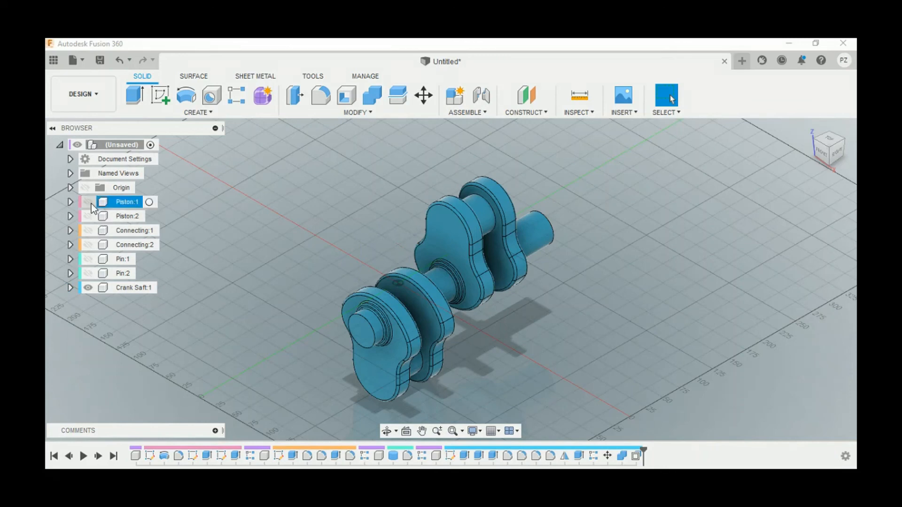
click(88, 217)
click(88, 231)
click(88, 245)
click(88, 259)
click(87, 274)
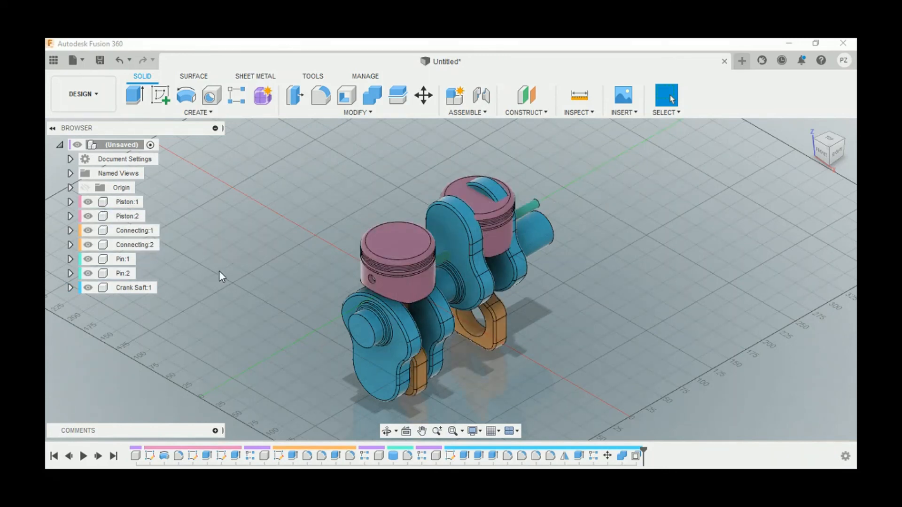
Step: Move both pistons off the crankshaft so that they stand clear, side by side behind it
drag(390, 274, 245, 247)
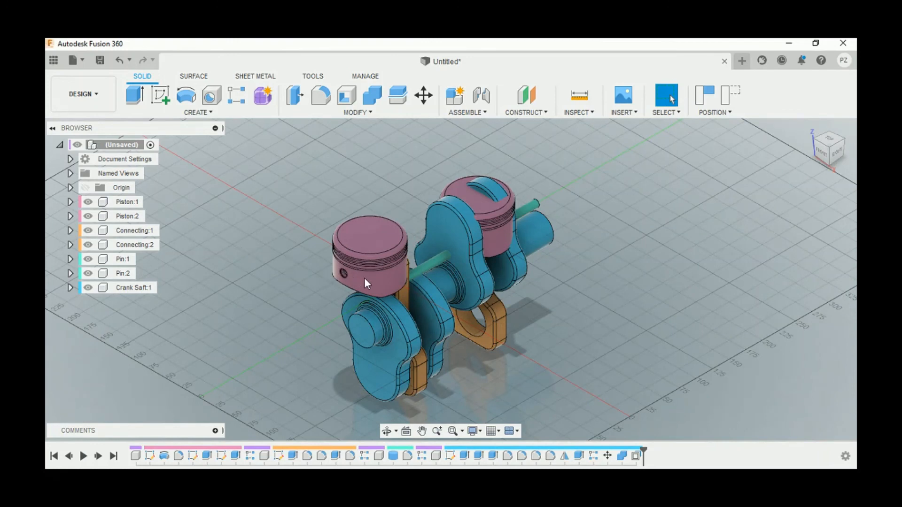
drag(364, 278, 268, 262)
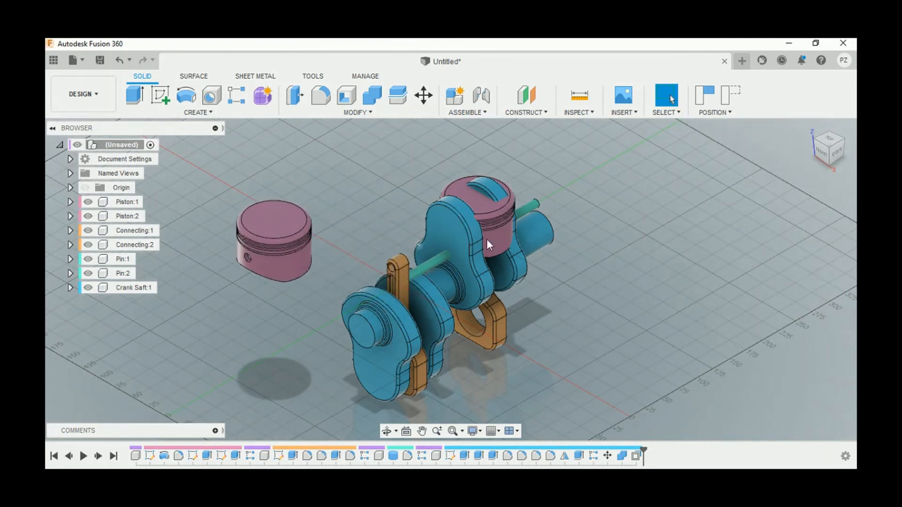
drag(495, 239, 381, 157)
Step: Pull both pins out of the crankshaft area into the free space between the pistons and the crankshaft
scroll(441, 201, down, 3)
scroll(362, 176, up, 2)
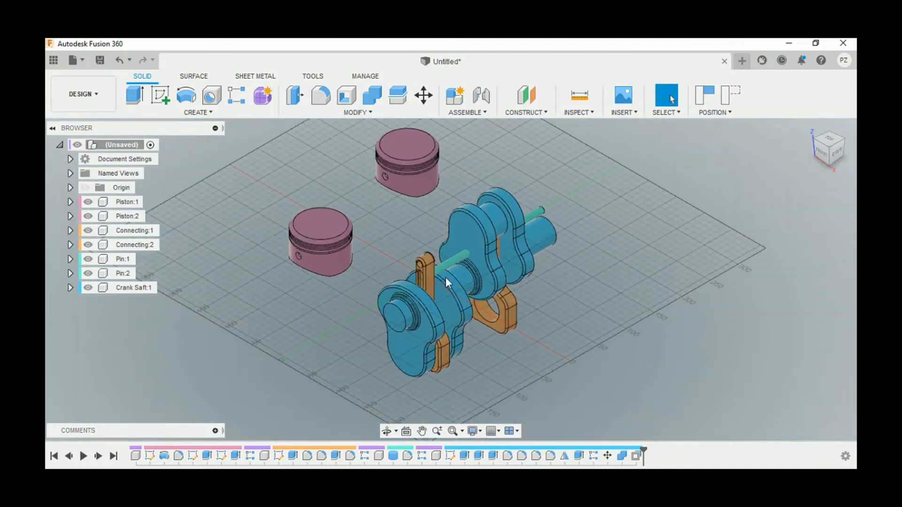
drag(429, 278, 375, 251)
drag(531, 214, 464, 187)
Step: Move both connecting rods out of the crankshaft to the open area on the side opposite the pistons
scroll(517, 209, down, 3)
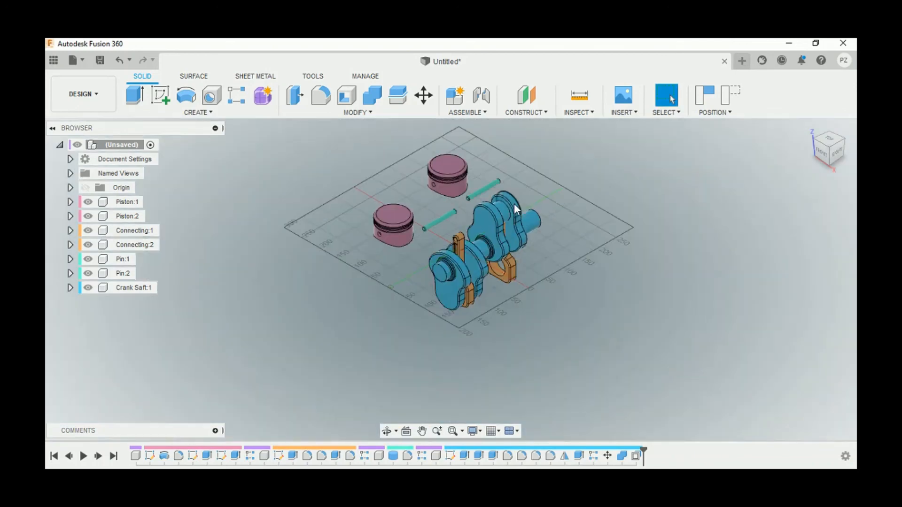
scroll(507, 180, up, 3)
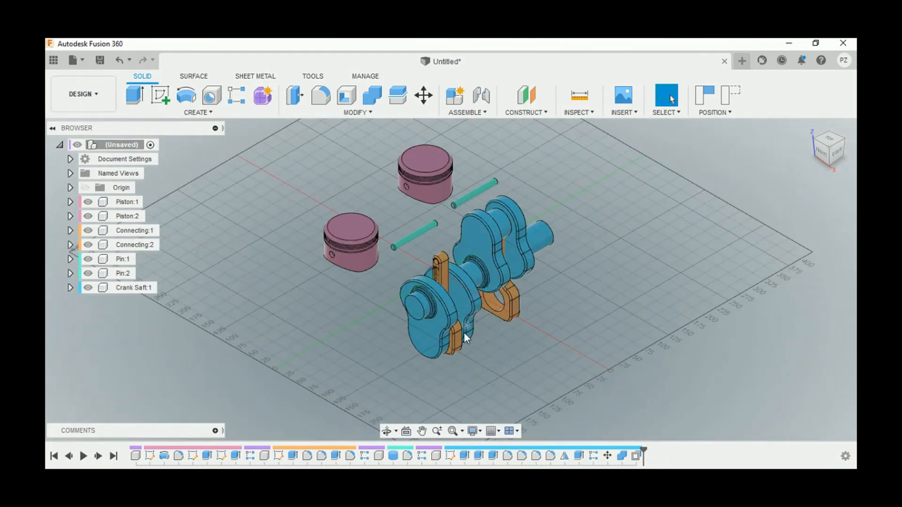
drag(468, 347, 578, 367)
drag(514, 311, 625, 331)
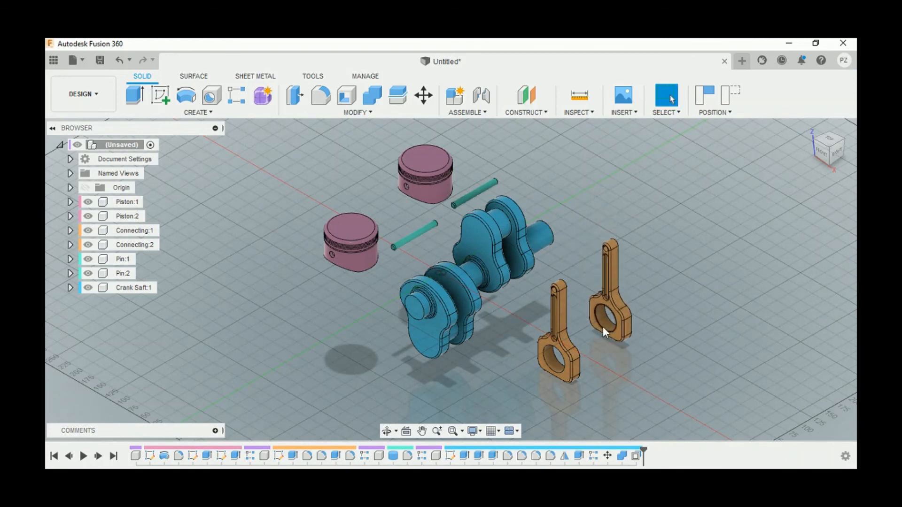